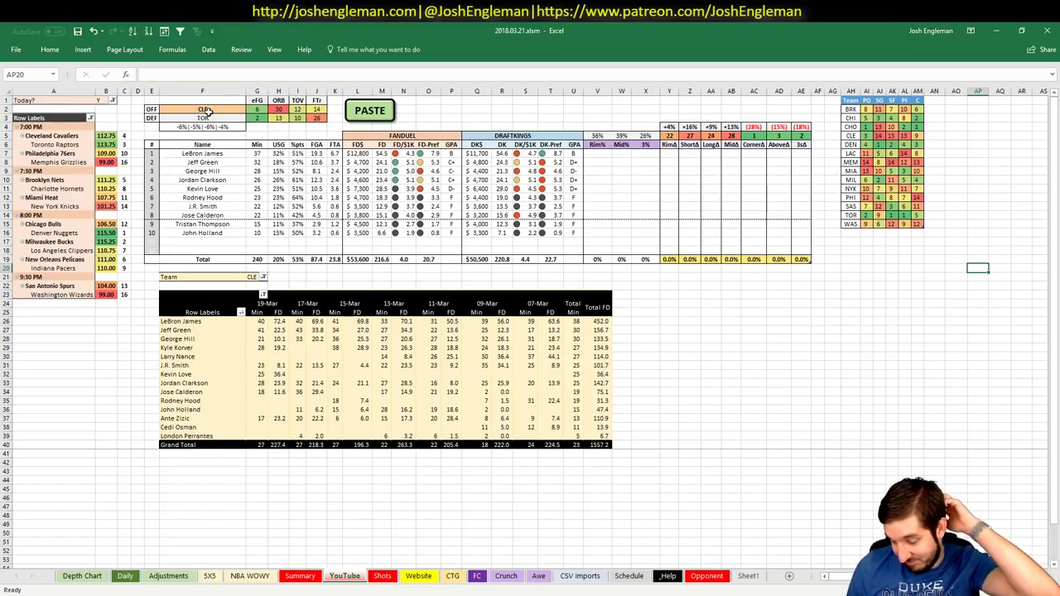
- Set the matchup table's offensive team to TOR and filter the player game-log pivot table to team TOR
left_click(209, 110)
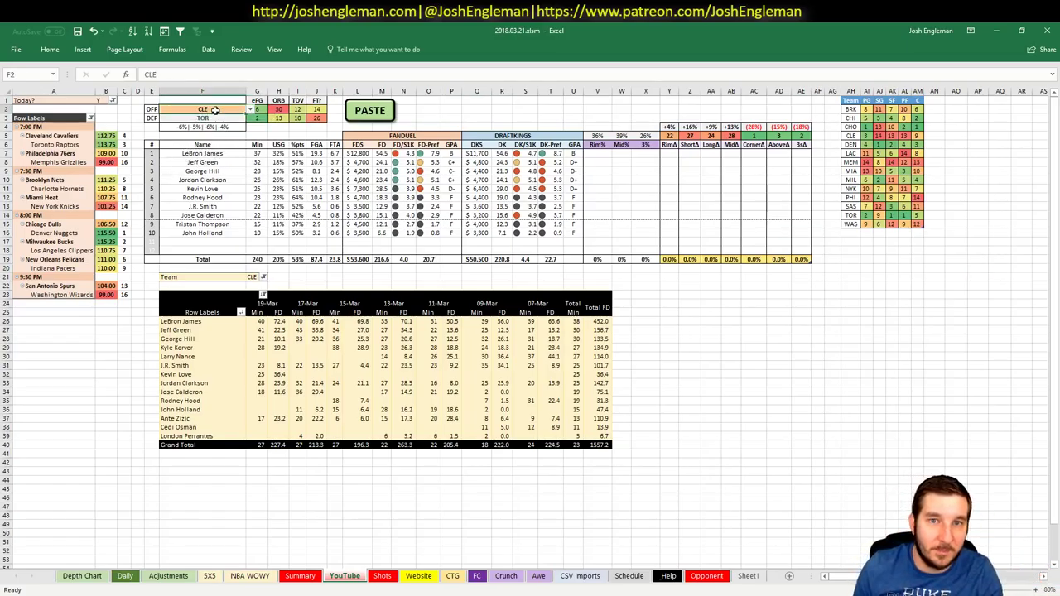
type("TOR")
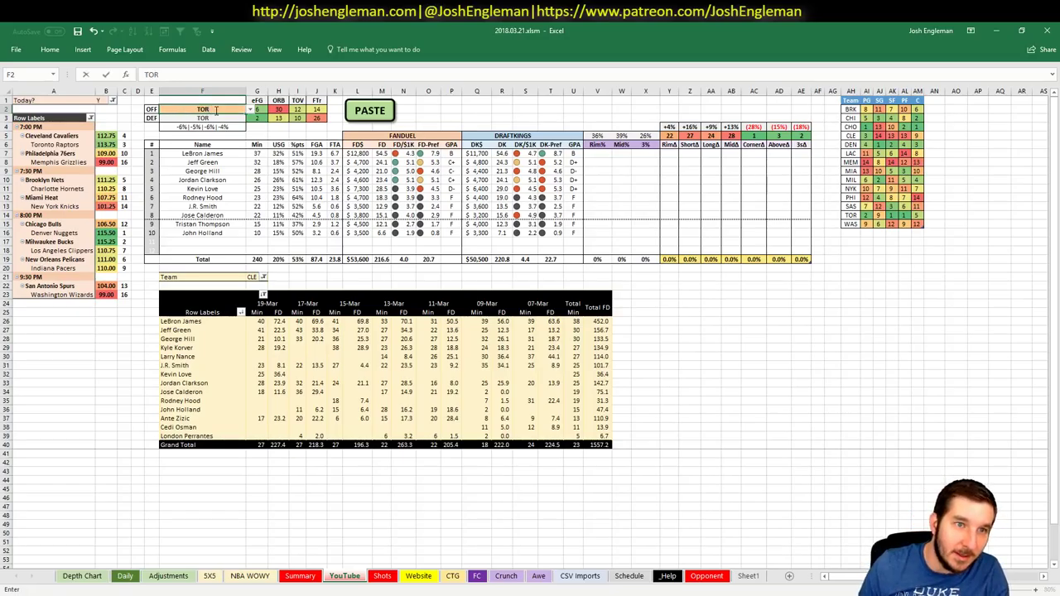
key("Return")
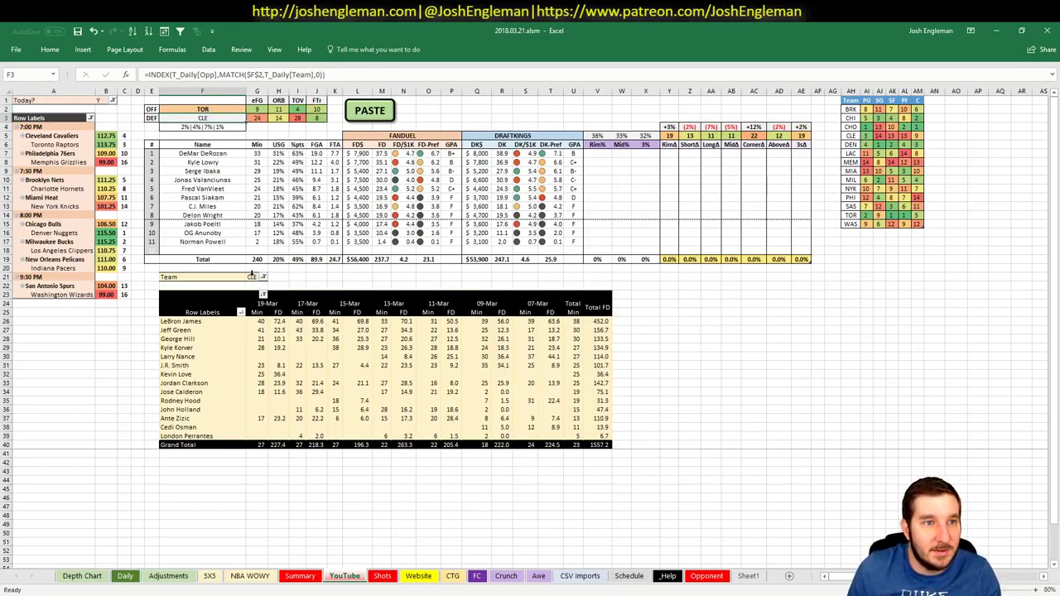
left_click(251, 276)
type("TOR")
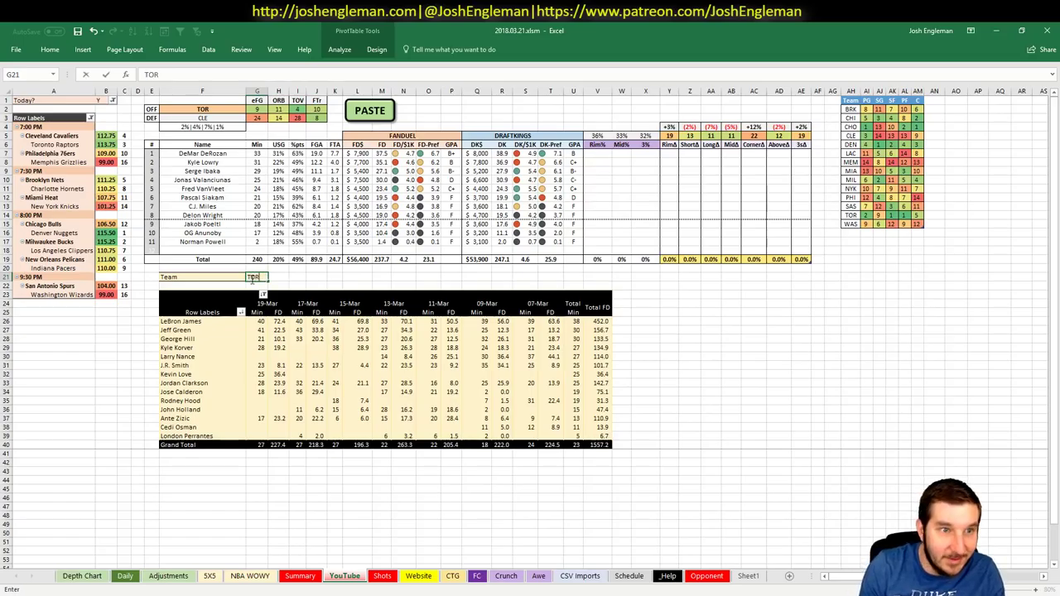
key("Return")
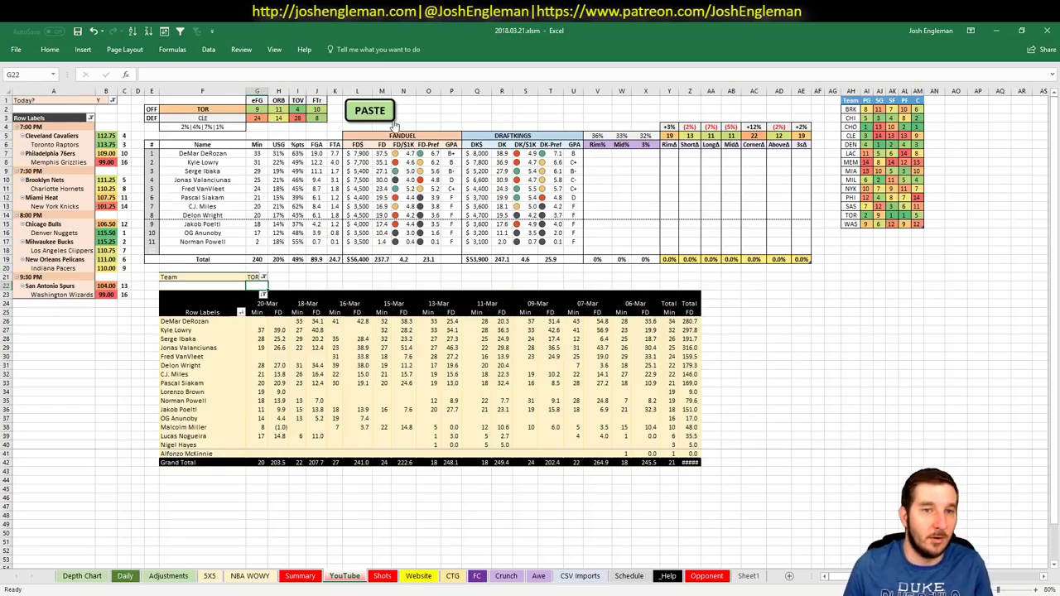
- Change the matchup table's offensive team to PHI and the game-log pivot table's Team filter to PHI
left_click(214, 107)
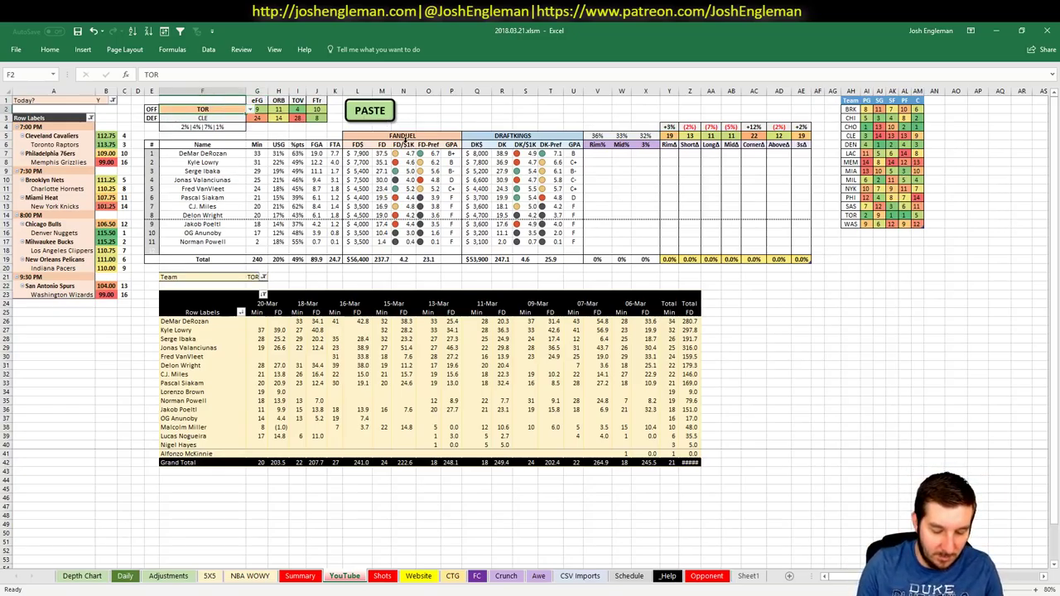
type("PHI")
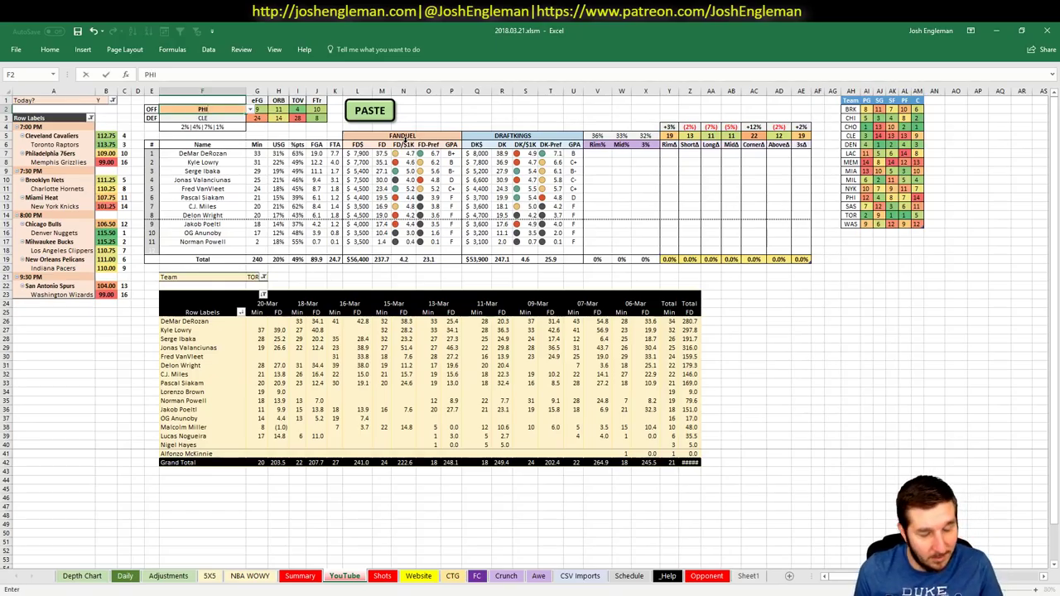
key("Return")
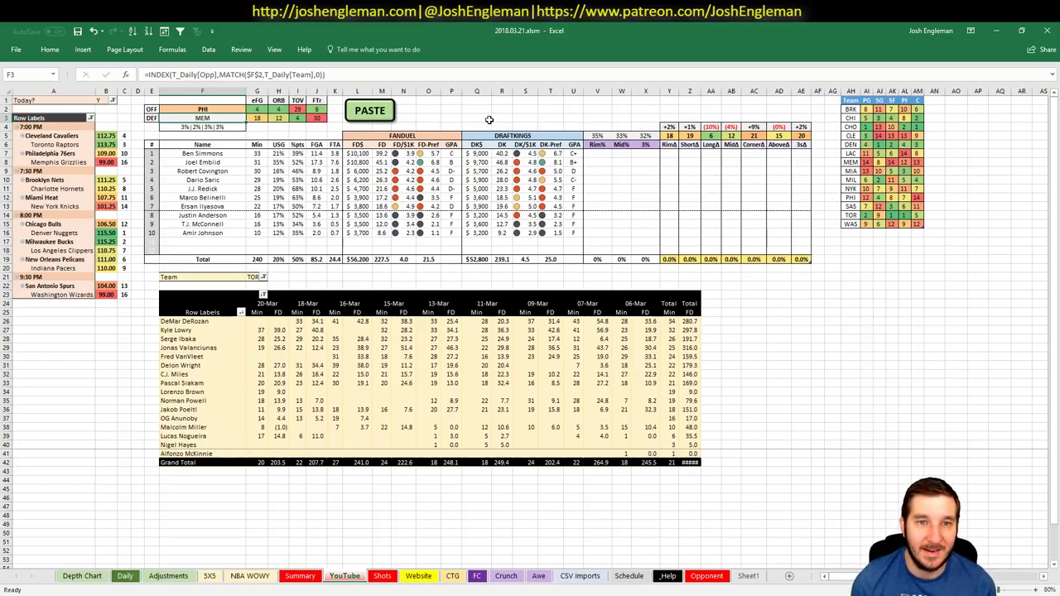
left_click(255, 277)
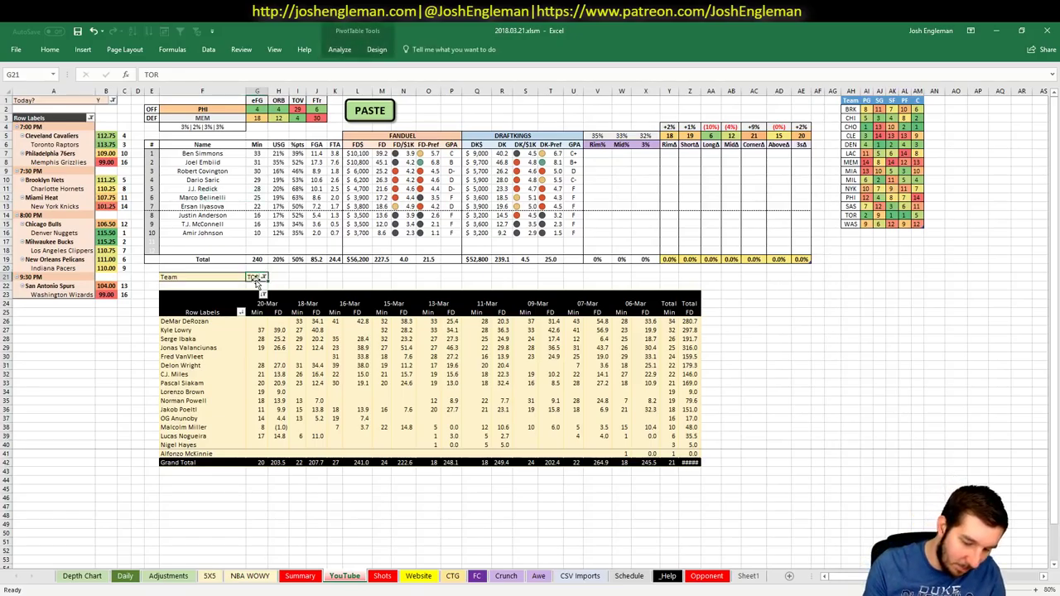
type("PHI")
key("Return")
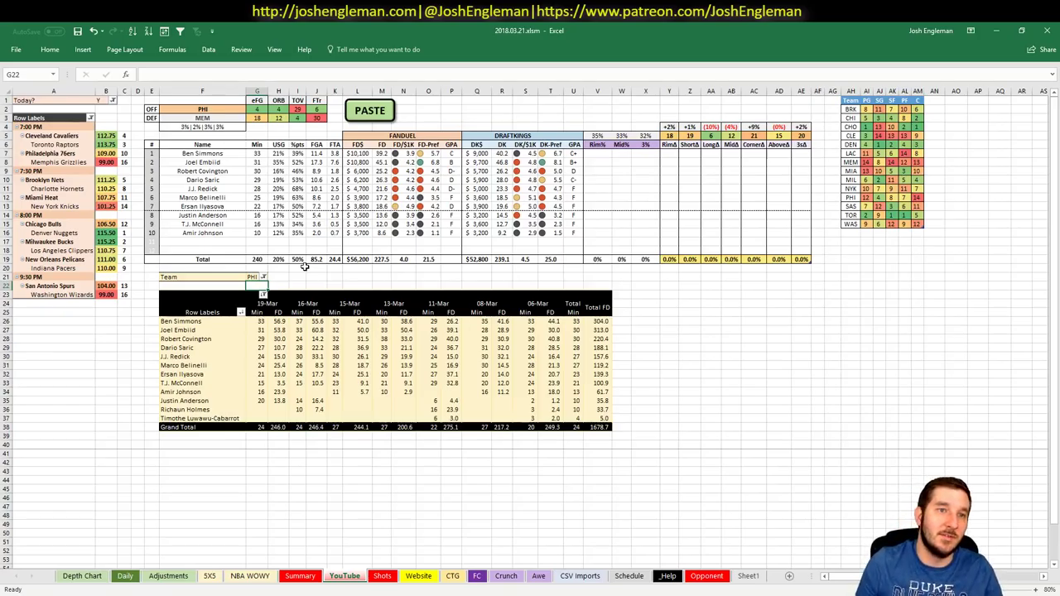
- Change the matchup table's offensive team to MEM and the game-log pivot table's Team filter to MEM
left_click(203, 109)
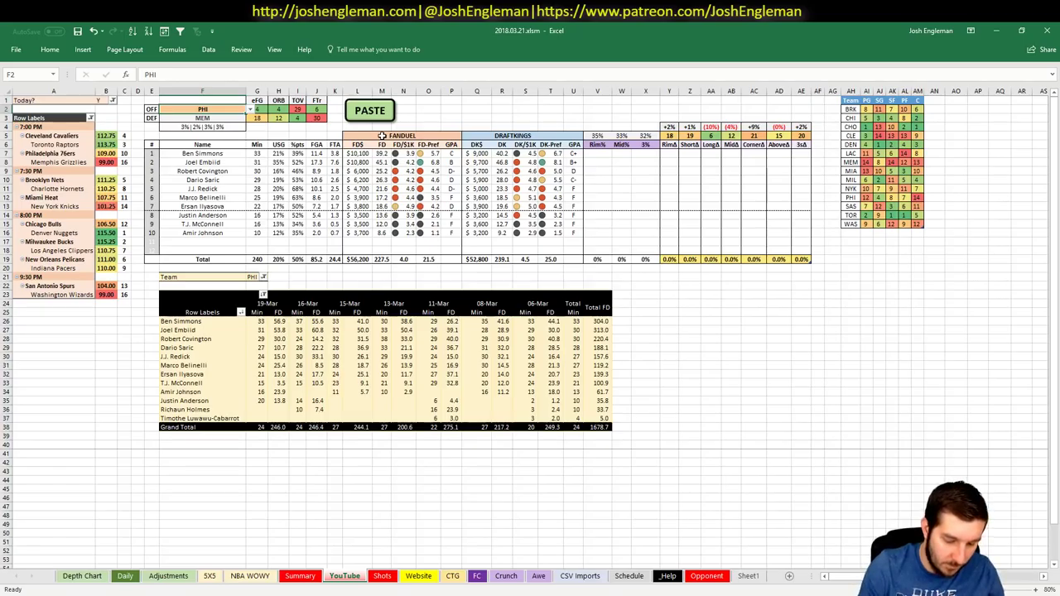
type("MEM")
key("Return")
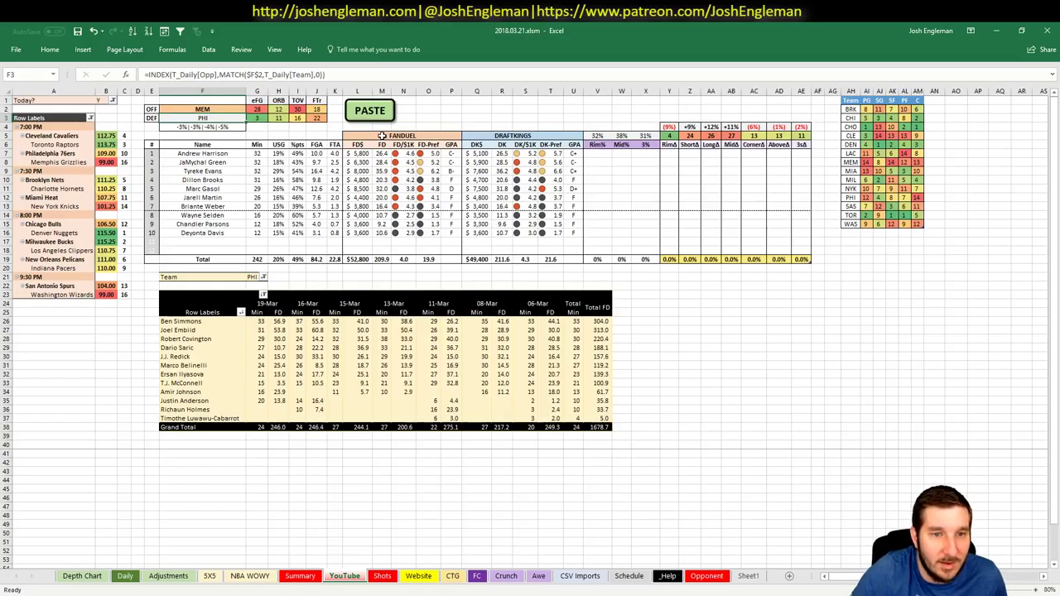
left_click(253, 277)
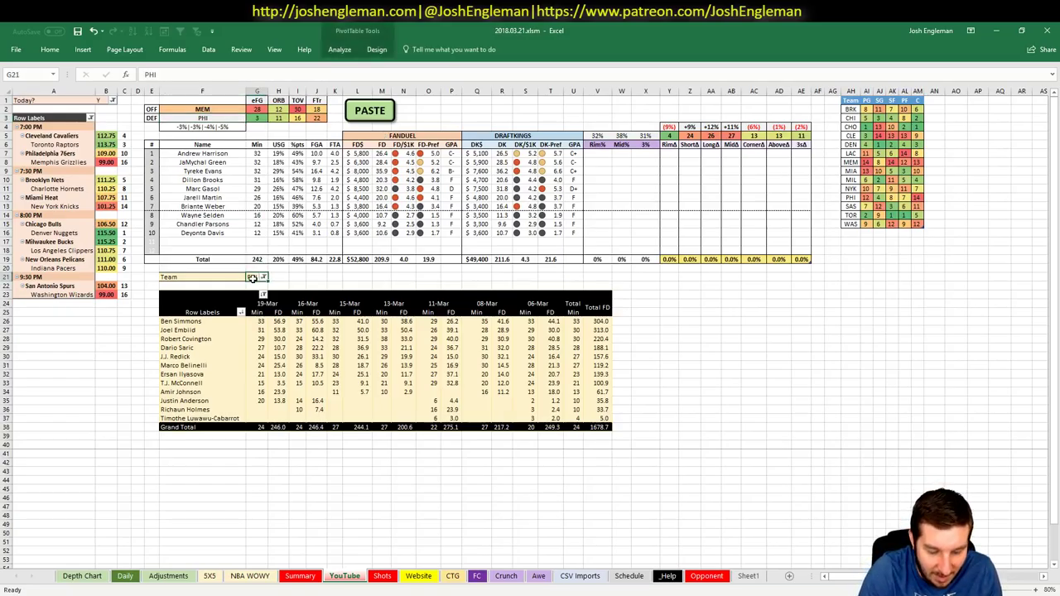
type("MEM")
key("Return")
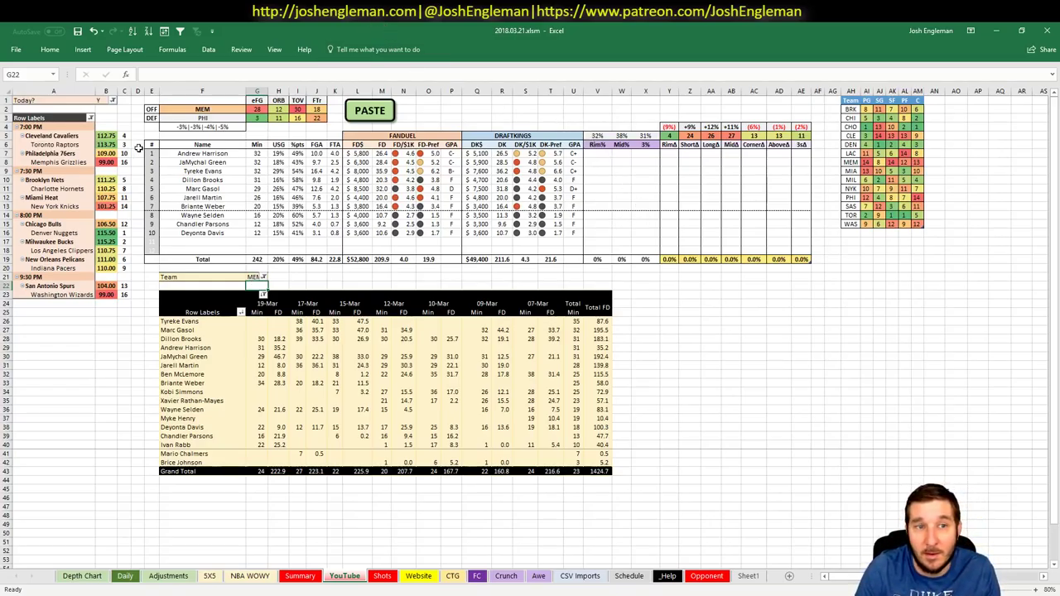
- Change the matchup table's offensive team to BRK and the game-log pivot table's Team filter to BRK
left_click(207, 108)
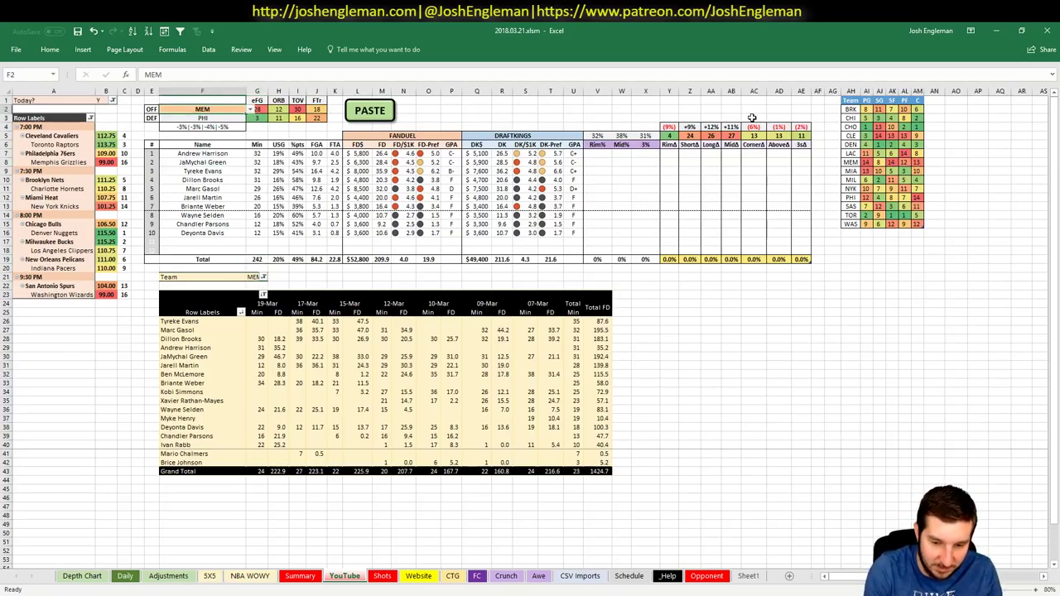
type("BRK")
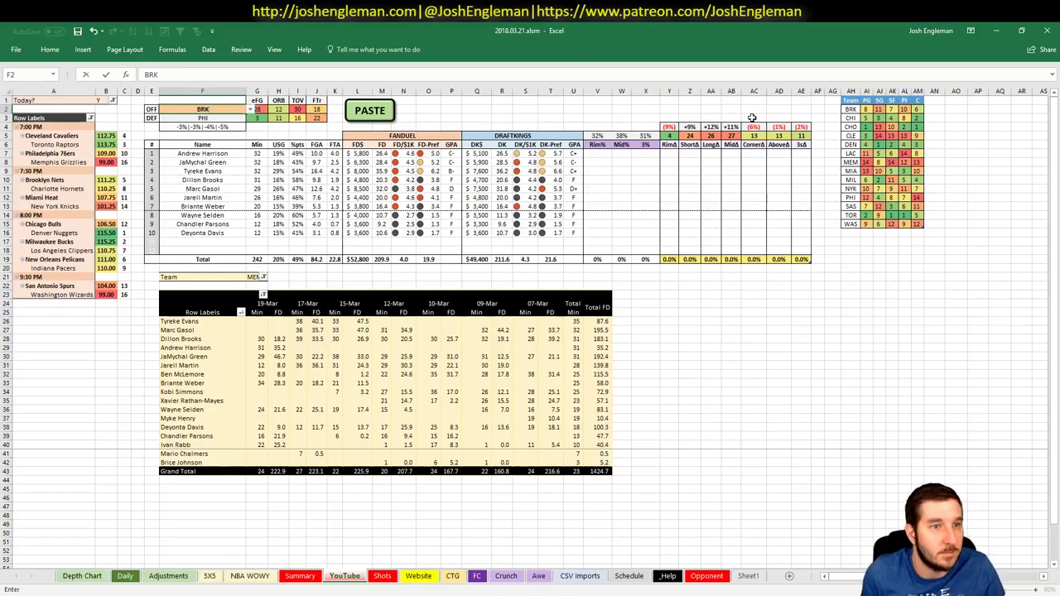
key("Return")
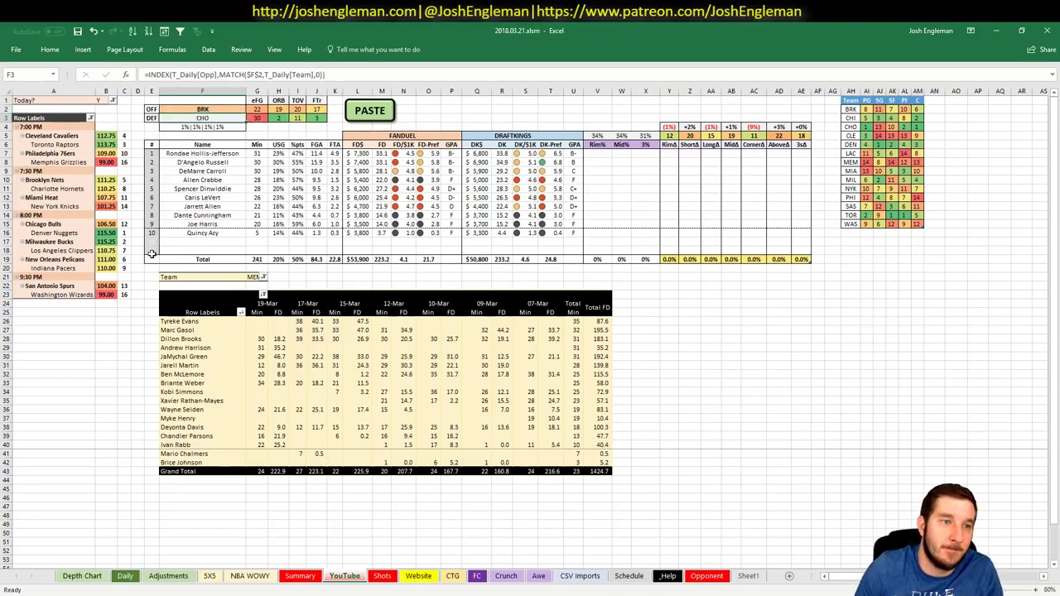
left_click(253, 276)
left_click(252, 277)
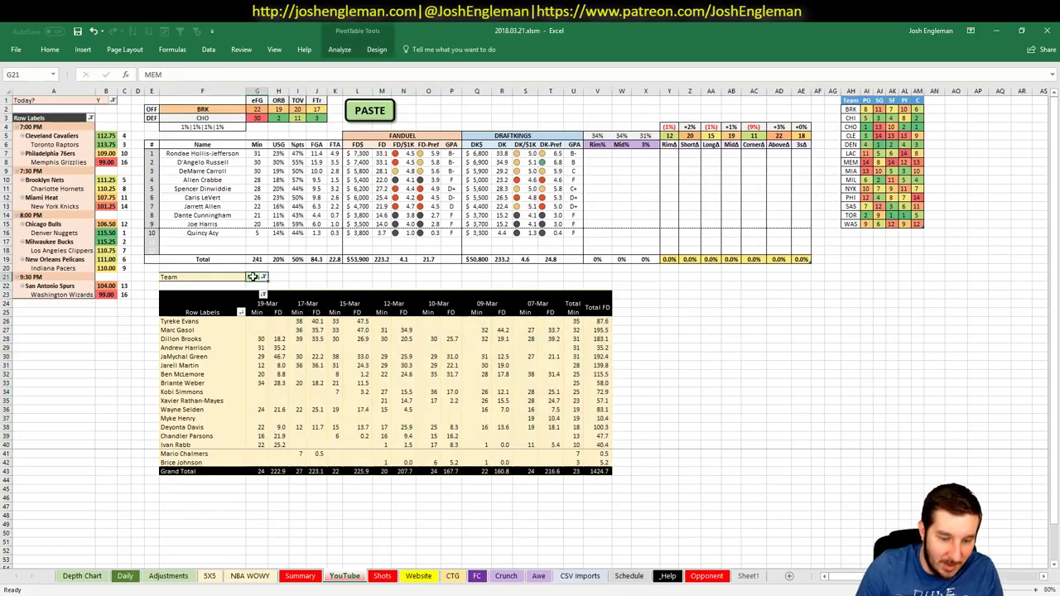
type("BRK")
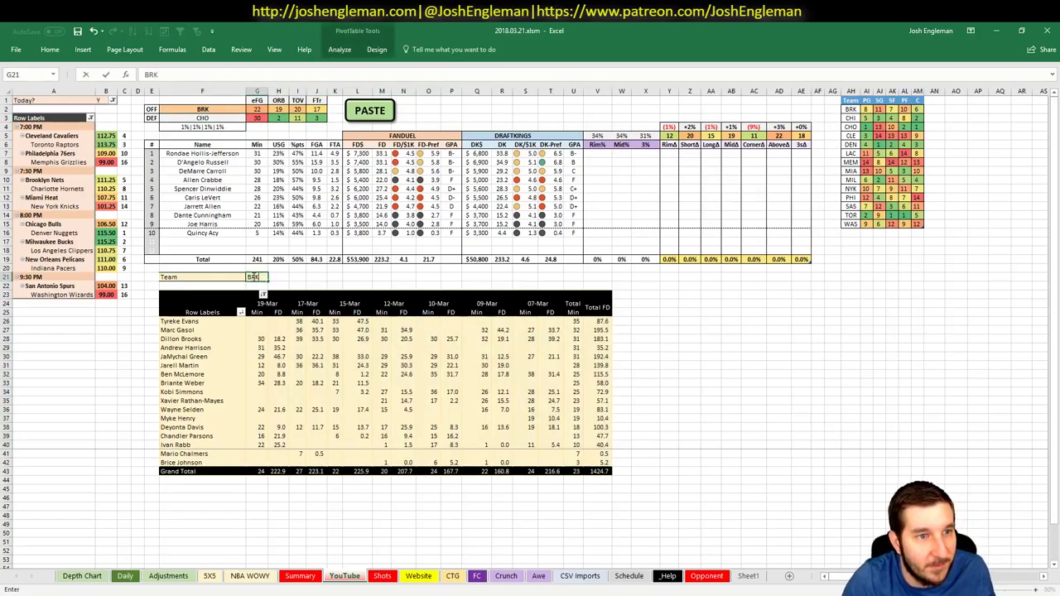
key("Return")
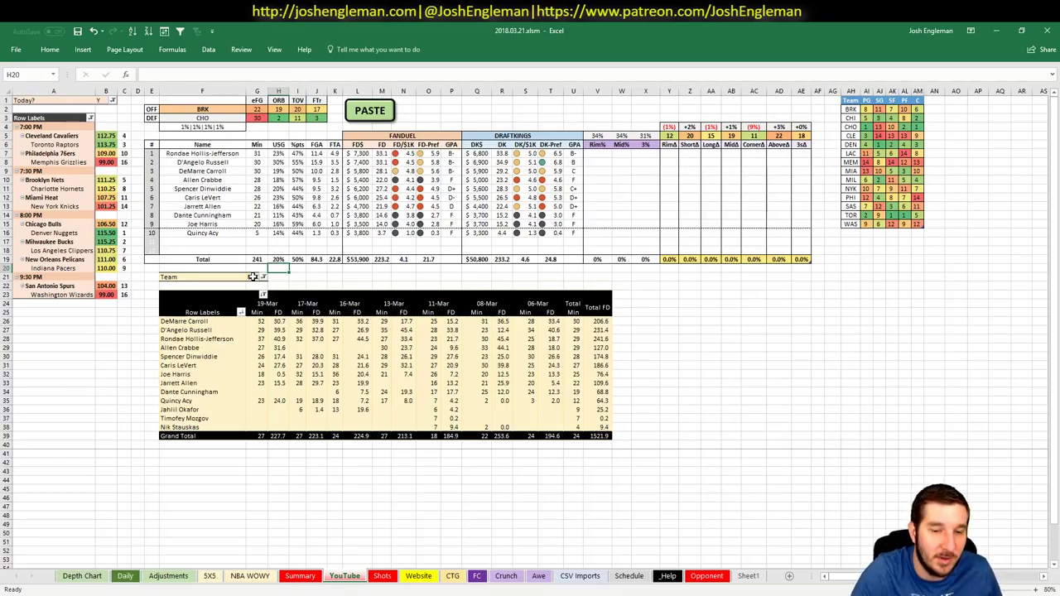
- Switch to the Chrome browser and open the Cleaning the Glass stats site in a new tab
key("alt+Tab")
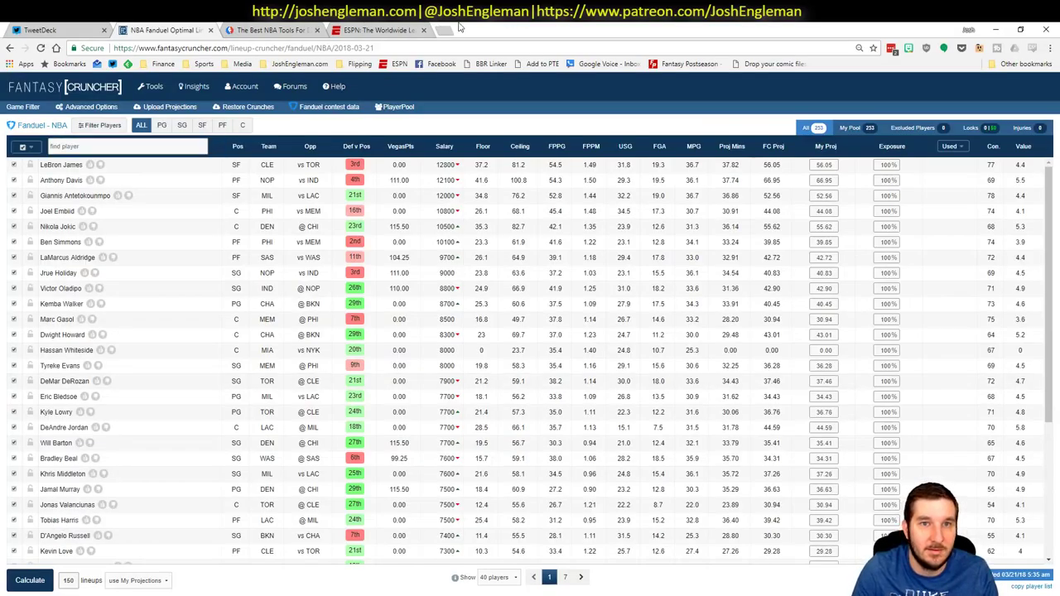
left_click(448, 31)
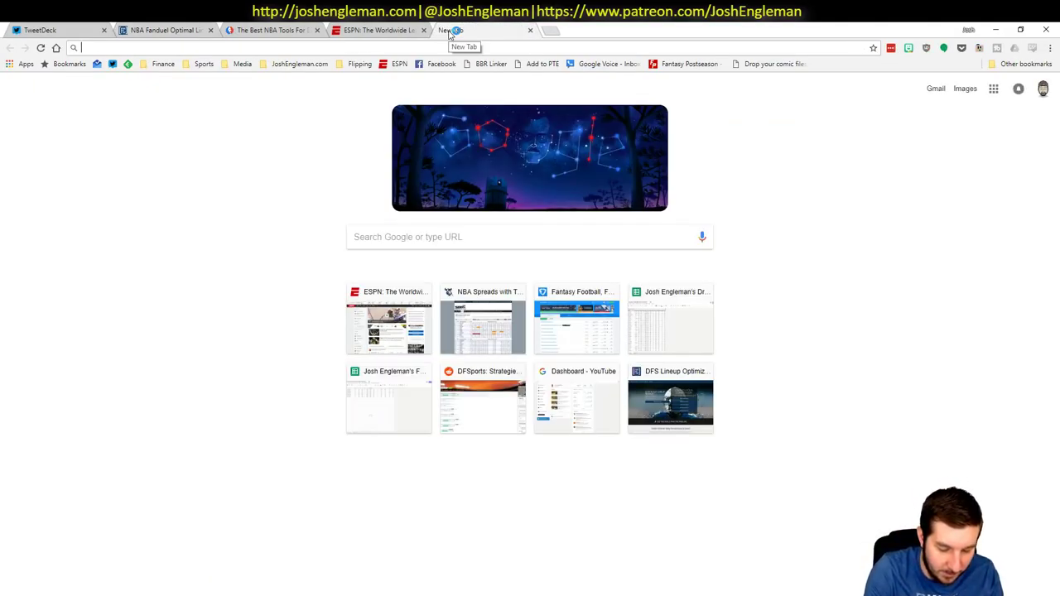
type("clean")
key("Return")
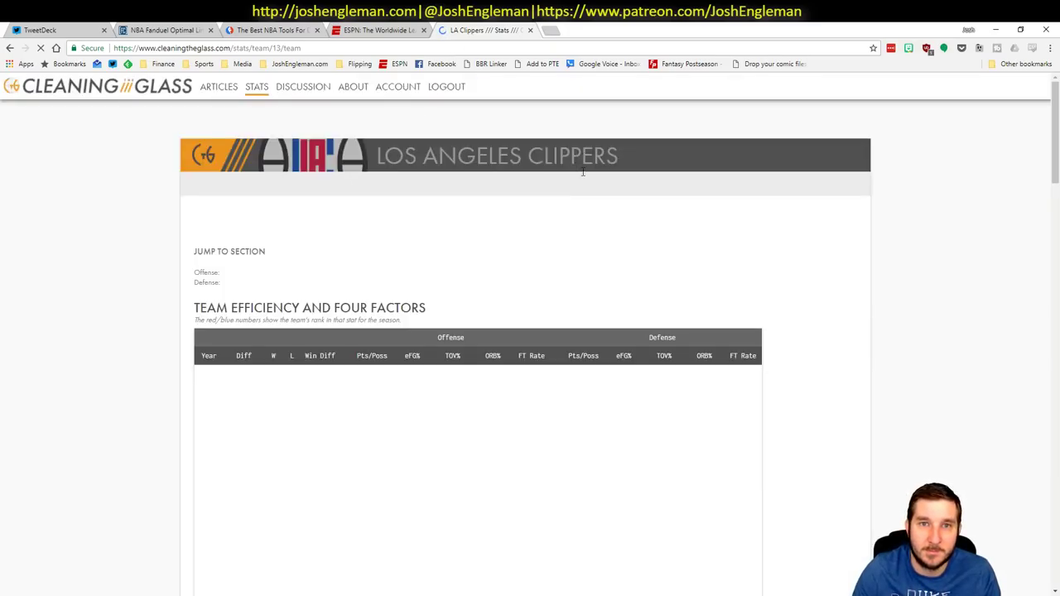
- Search Cleaning the Glass for the Charlotte Hornets and open the team's 2017-18 lineup statistics
left_click(226, 115)
type("Dennis Horner")
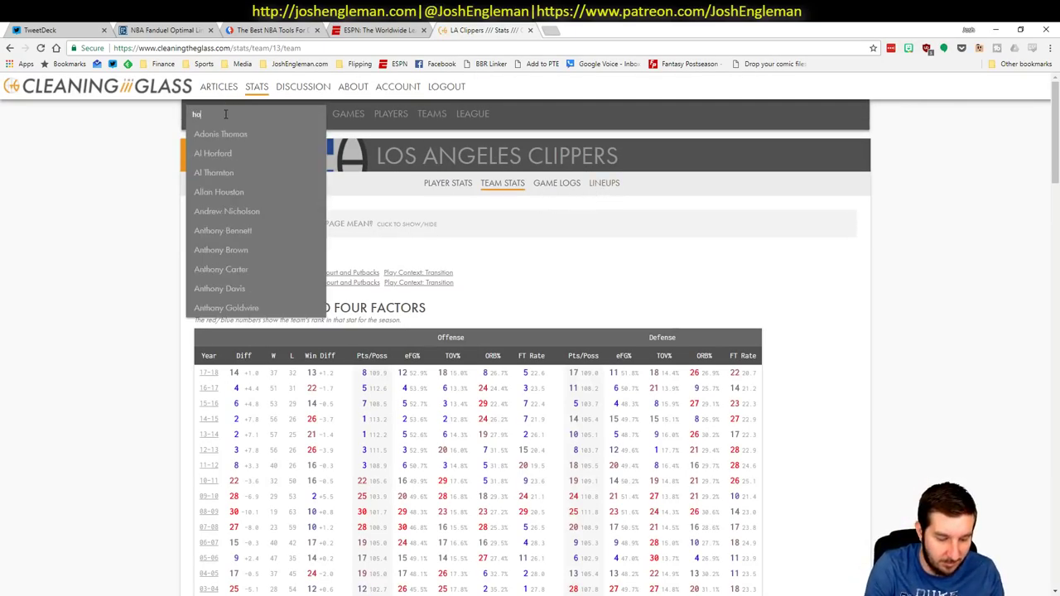
key("Down")
key("Return")
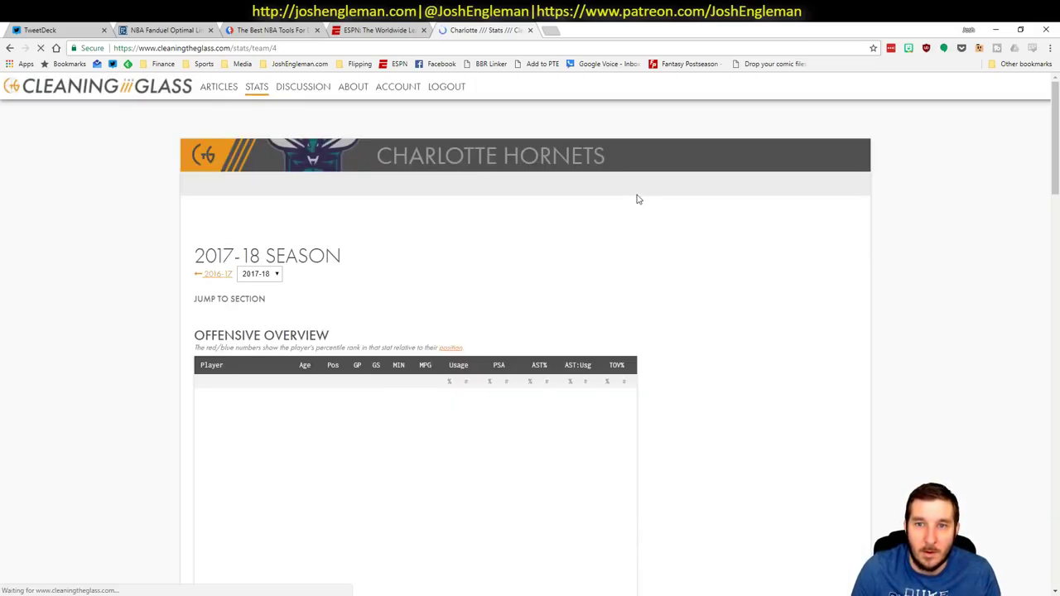
left_click(612, 185)
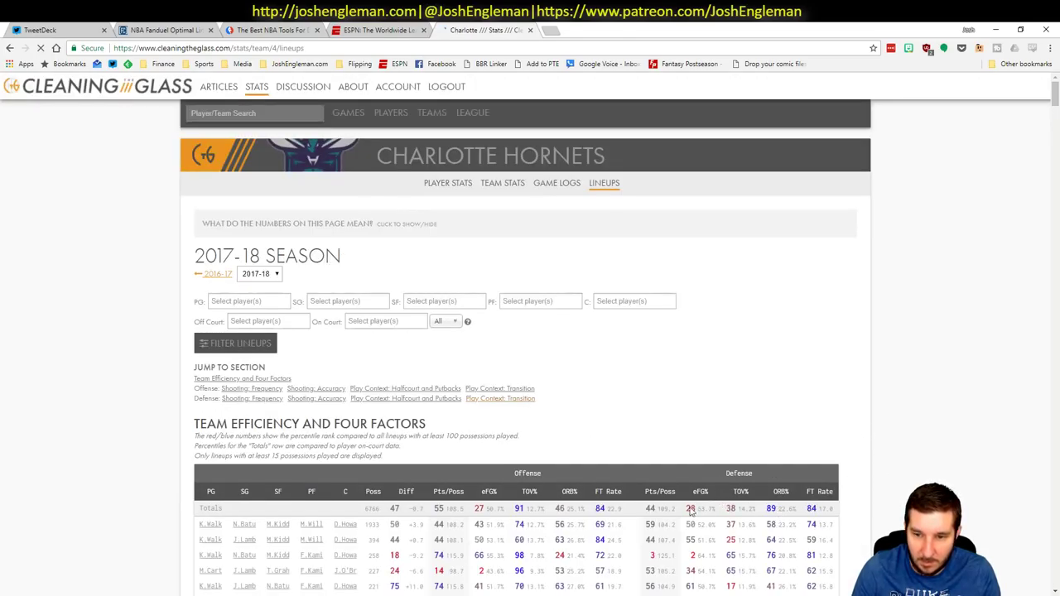
- Filter the Hornets lineups to those with Nicolas Batum off the court
left_click(269, 321)
type("batum")
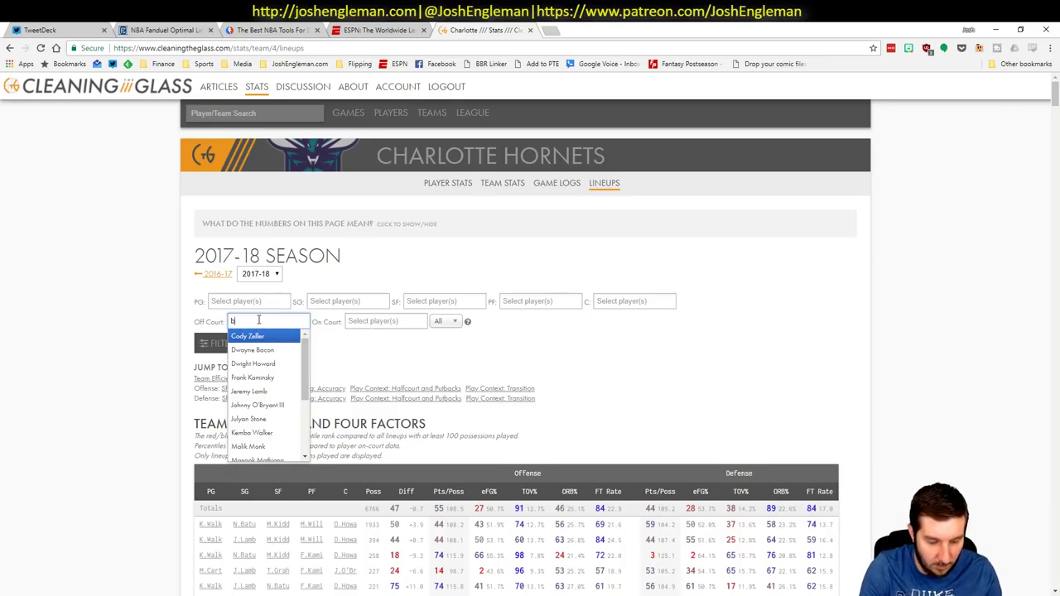
left_click(281, 336)
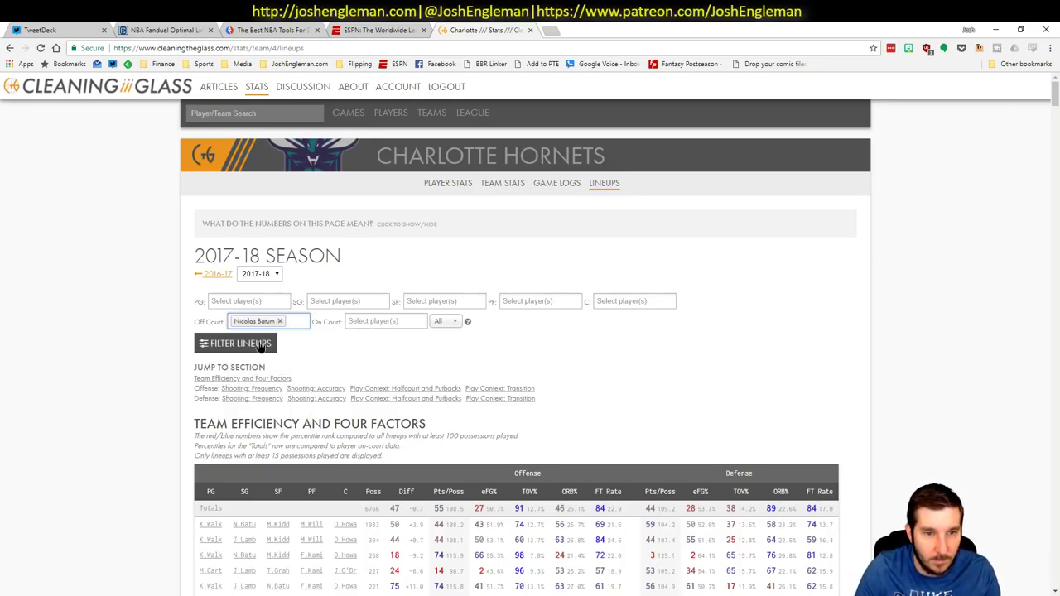
left_click(240, 343)
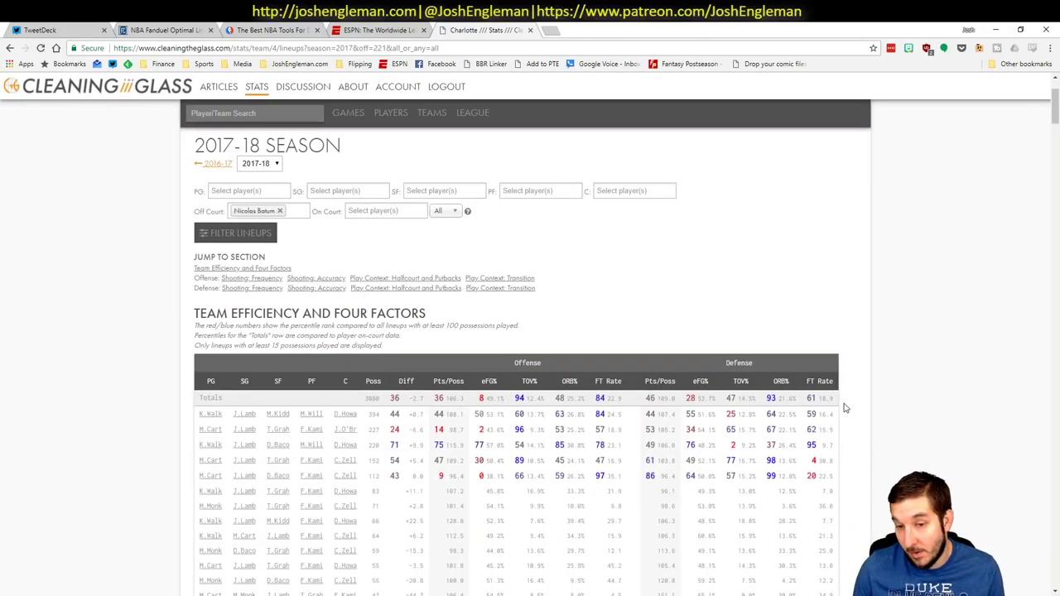
- Return to the Excel workbook and set both the matchup table's offensive team and the game-log pivot table's Team filter to CHO
key("alt+Tab")
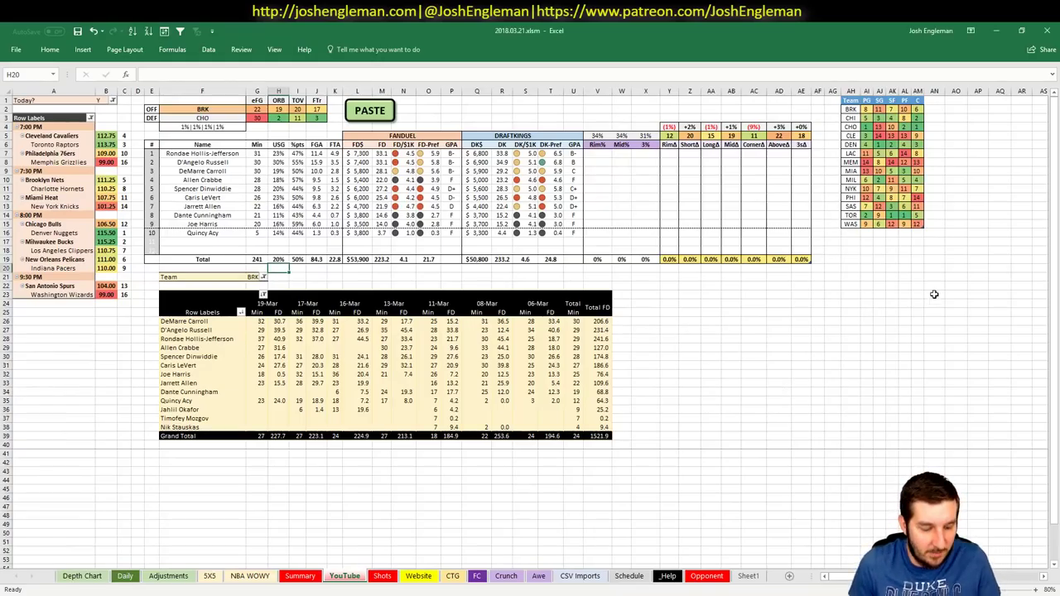
key("alt+Tab")
key("alt+Tab")
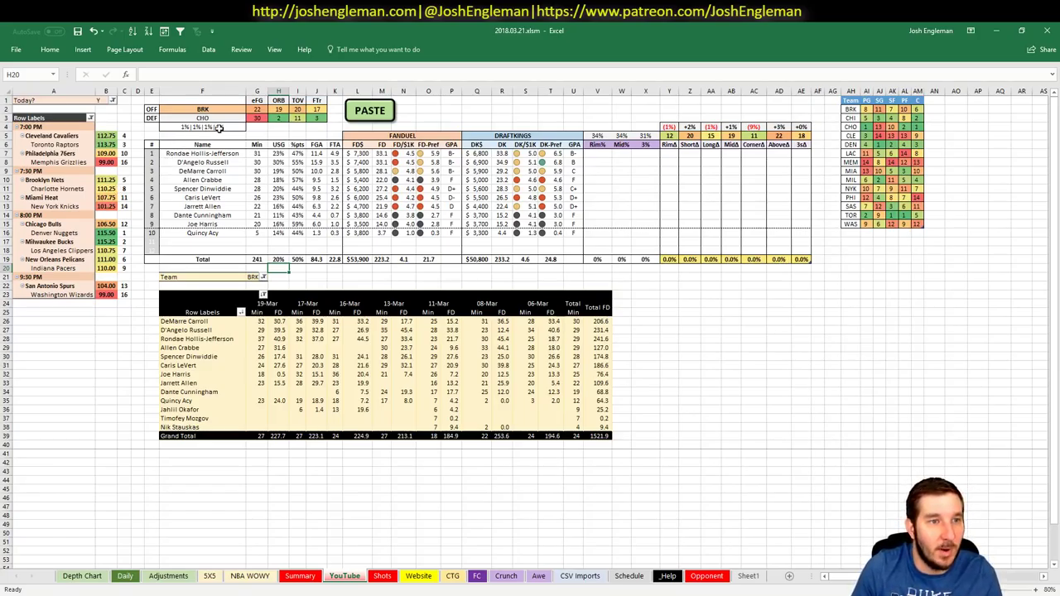
left_click(202, 110)
type("CHO")
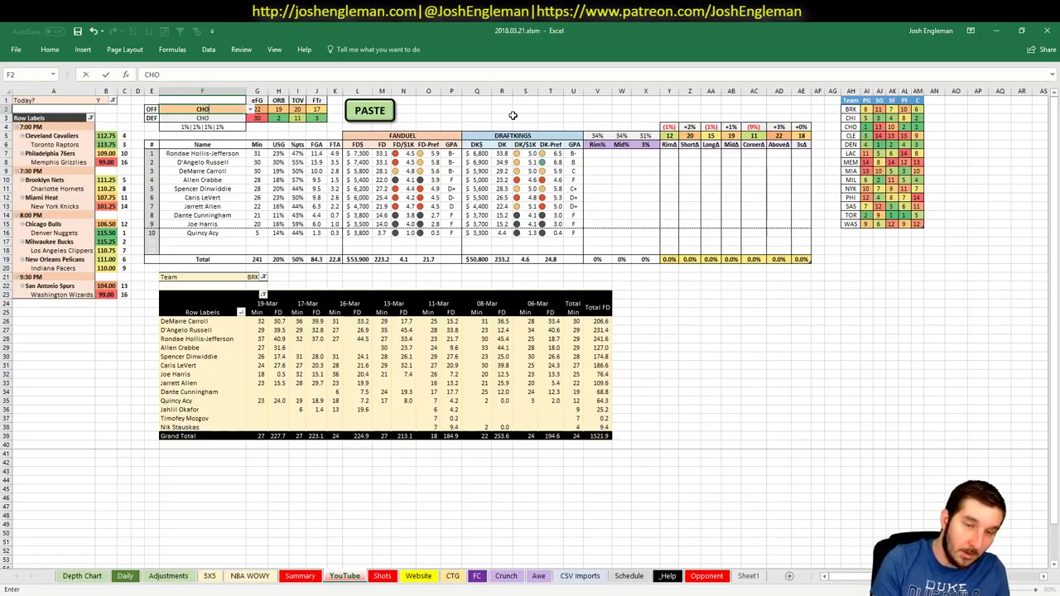
key("Return")
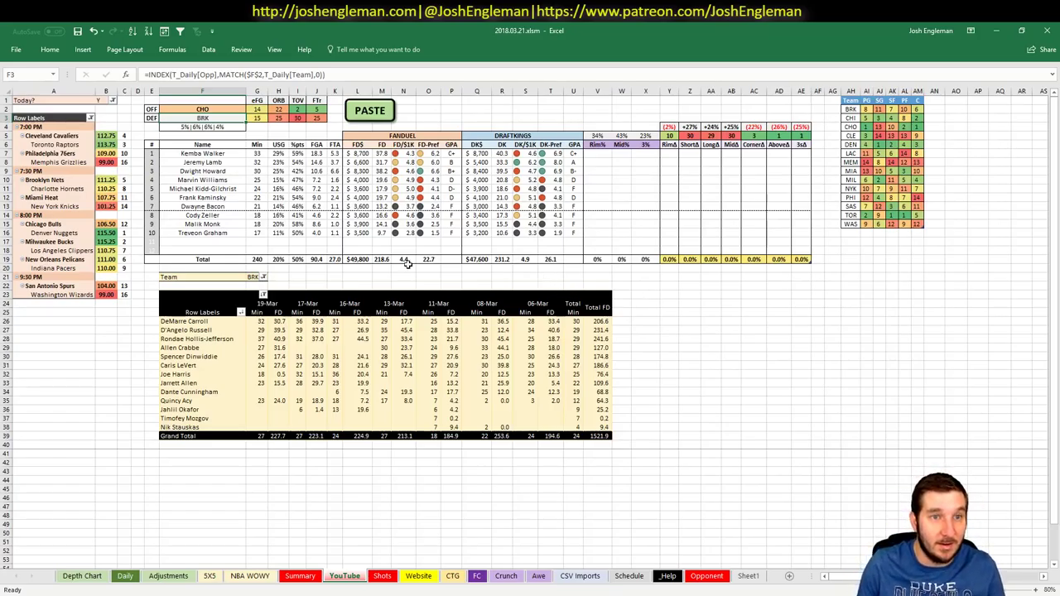
left_click(256, 277)
type("CHO")
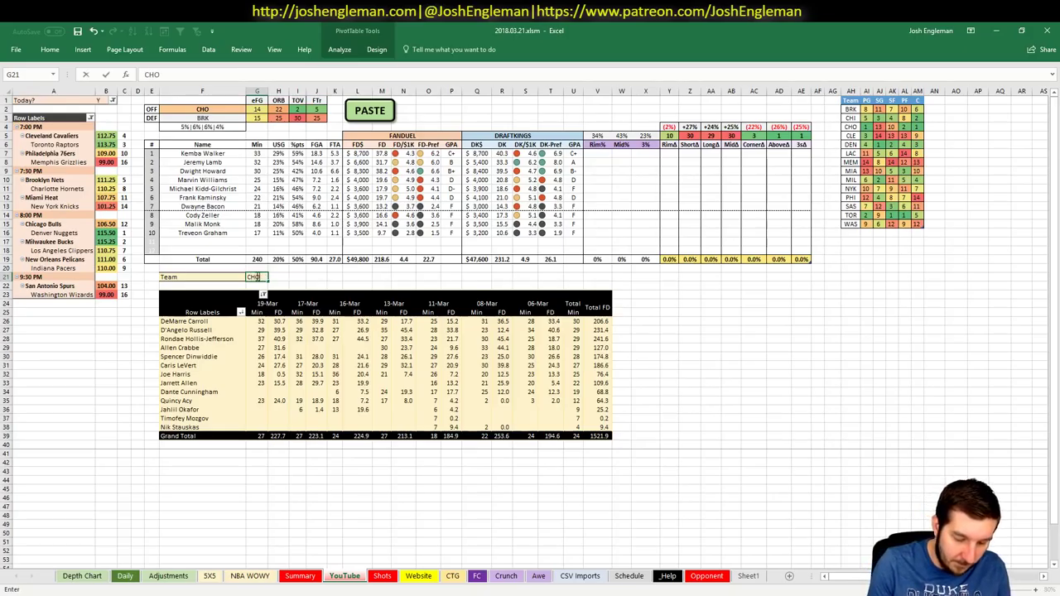
key("Return")
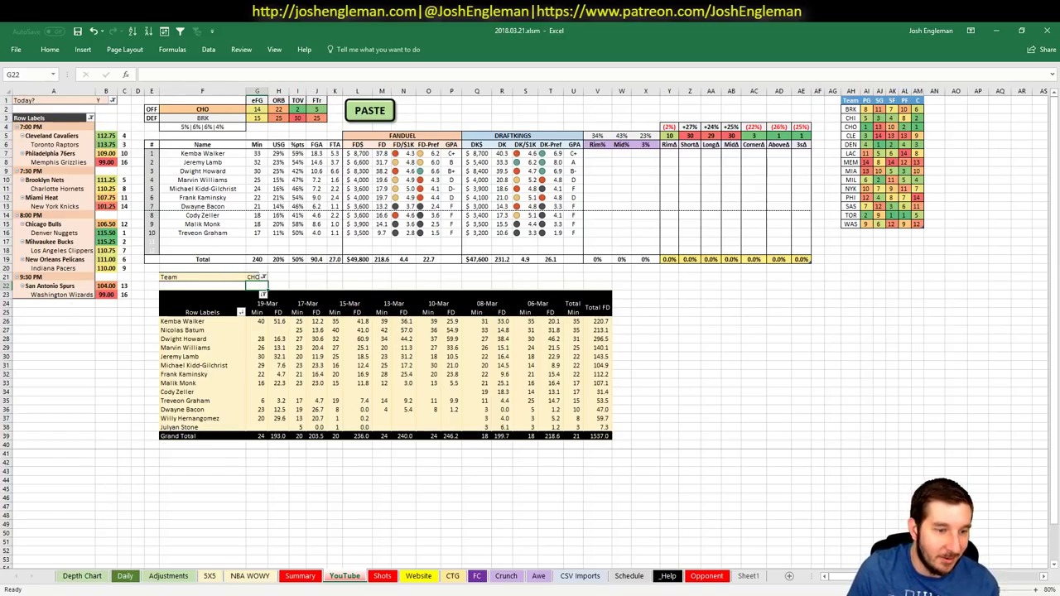
- Switch to FantasyCruncher in Chrome, list the SF players, examine Jeremy Lamb's game log, and return to the Excel workbook
key("alt+Tab")
left_click(171, 29)
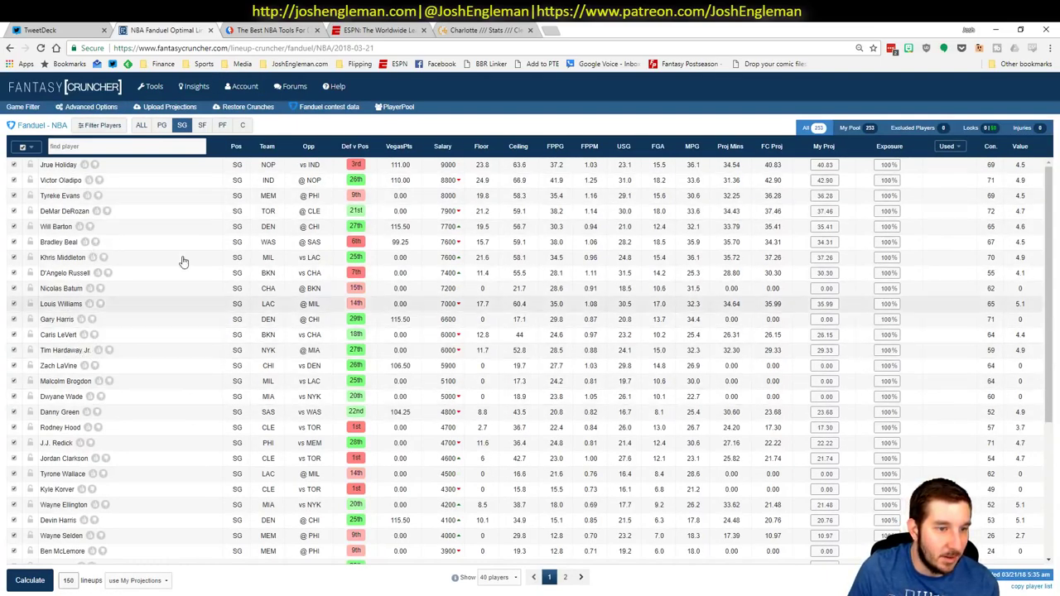
left_click(202, 125)
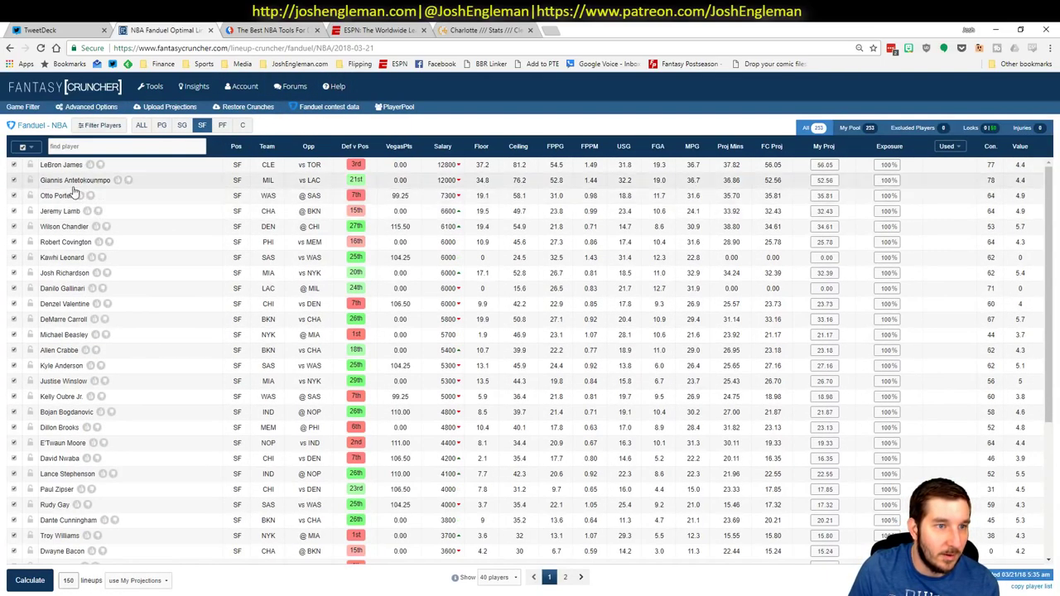
left_click(59, 212)
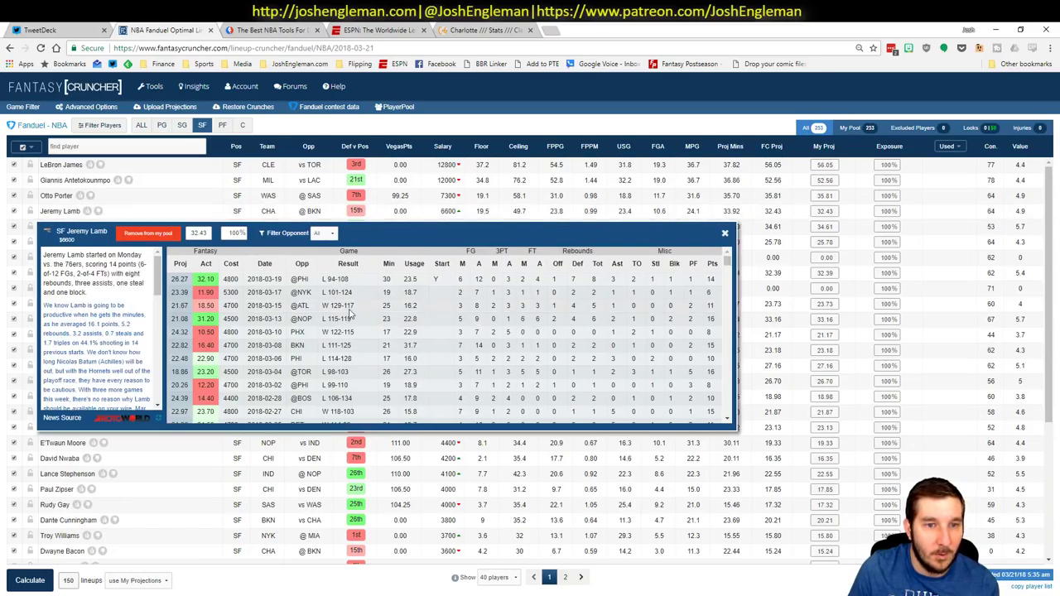
left_click(724, 235)
key("alt+Tab")
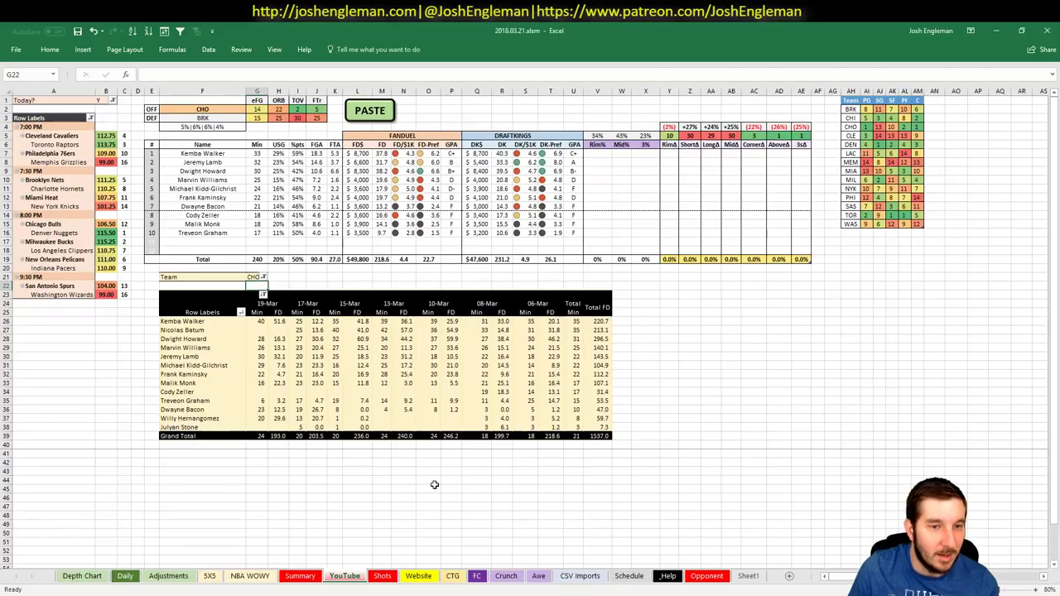
- Set both the matchup table's offensive team and the game-log pivot table's Team filter to MIA
left_click(655, 351)
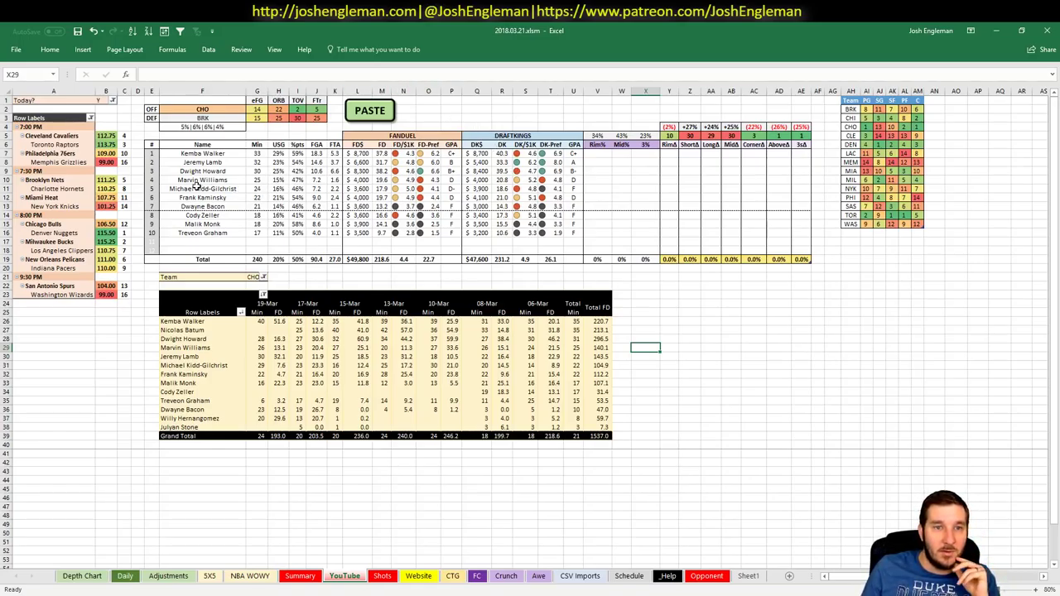
left_click(207, 109)
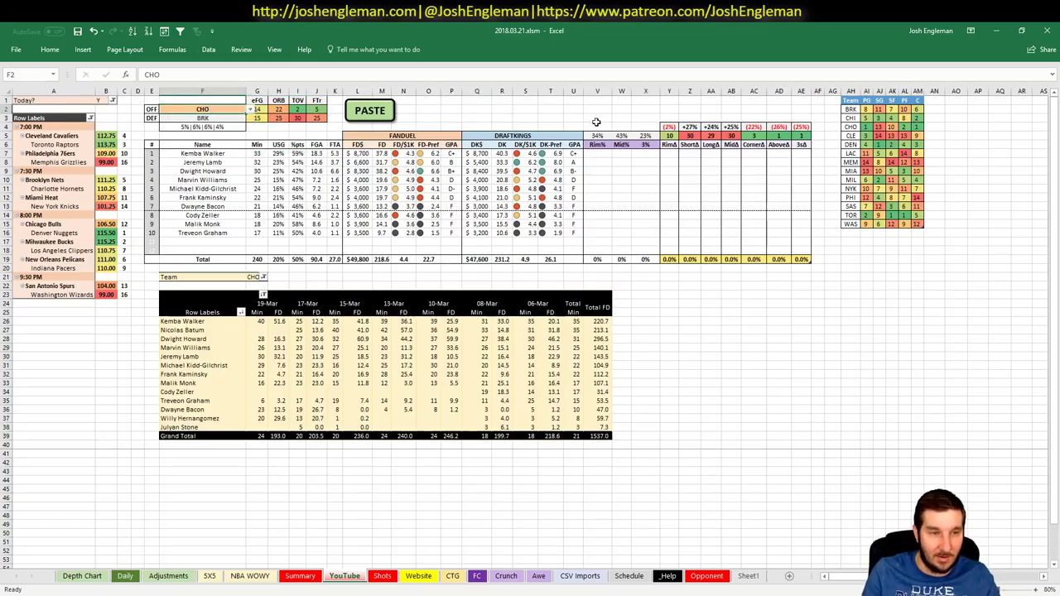
type("MIA")
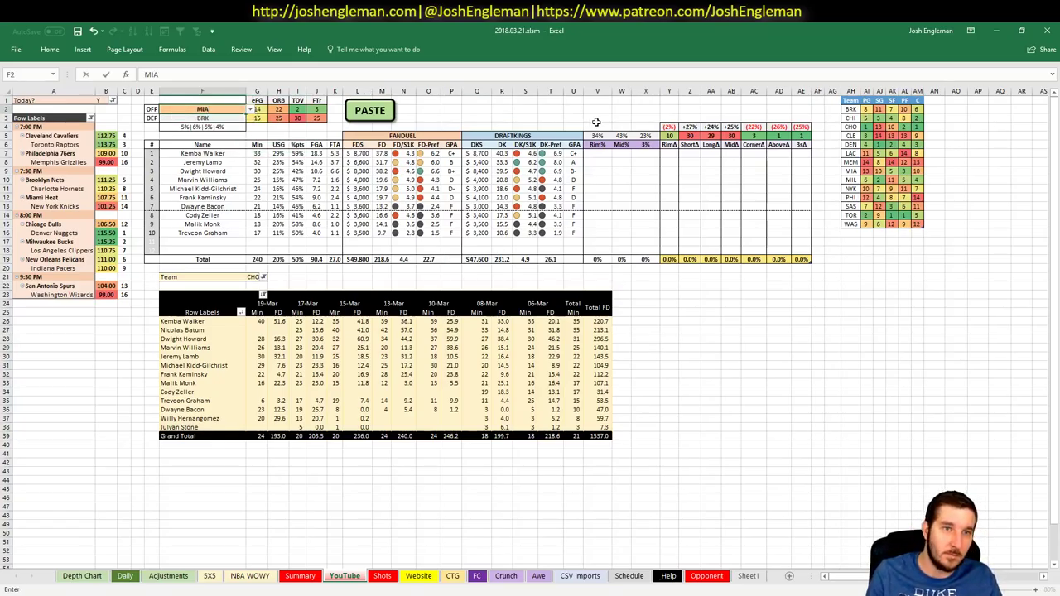
key("Return")
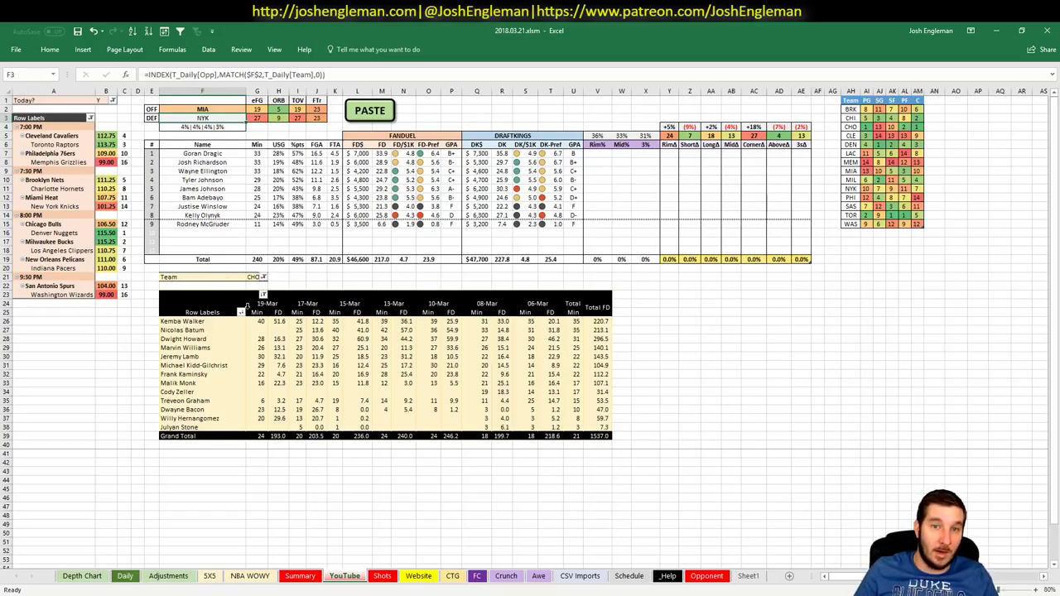
left_click(254, 278)
type("MIA")
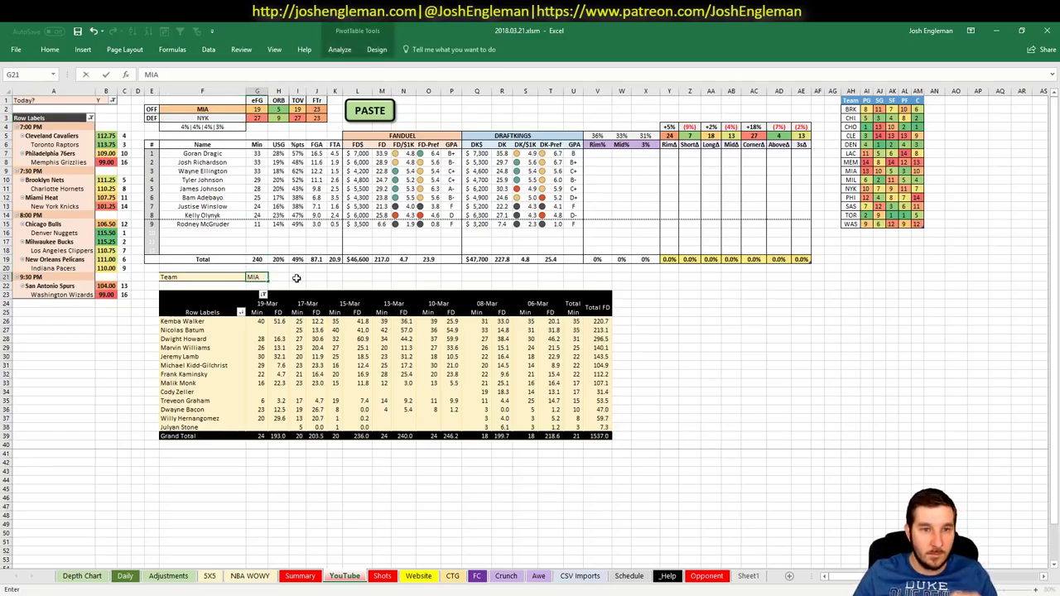
key("Return")
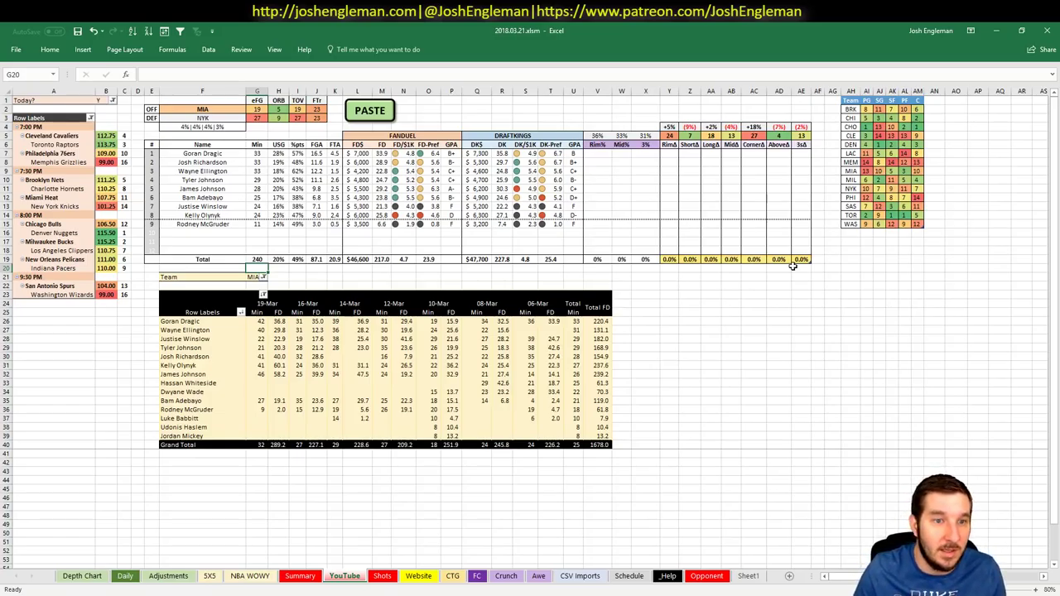
- Set the matchup table's offensive team and the game-log Team filter to NYK, and select the 17-Mar and 19-Mar minutes for review
left_click(183, 114)
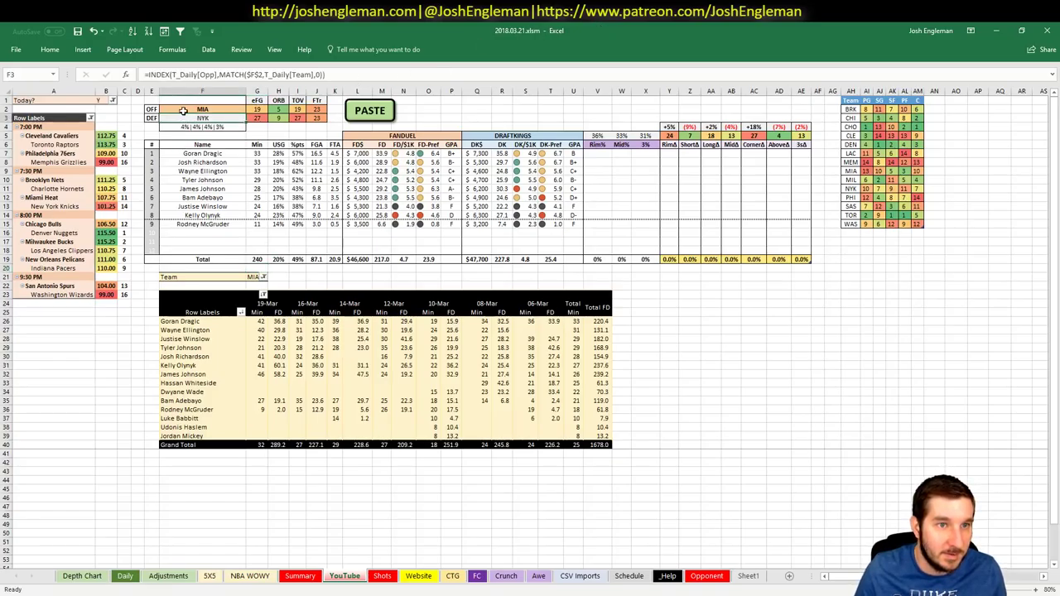
left_click(184, 109)
type("NYK")
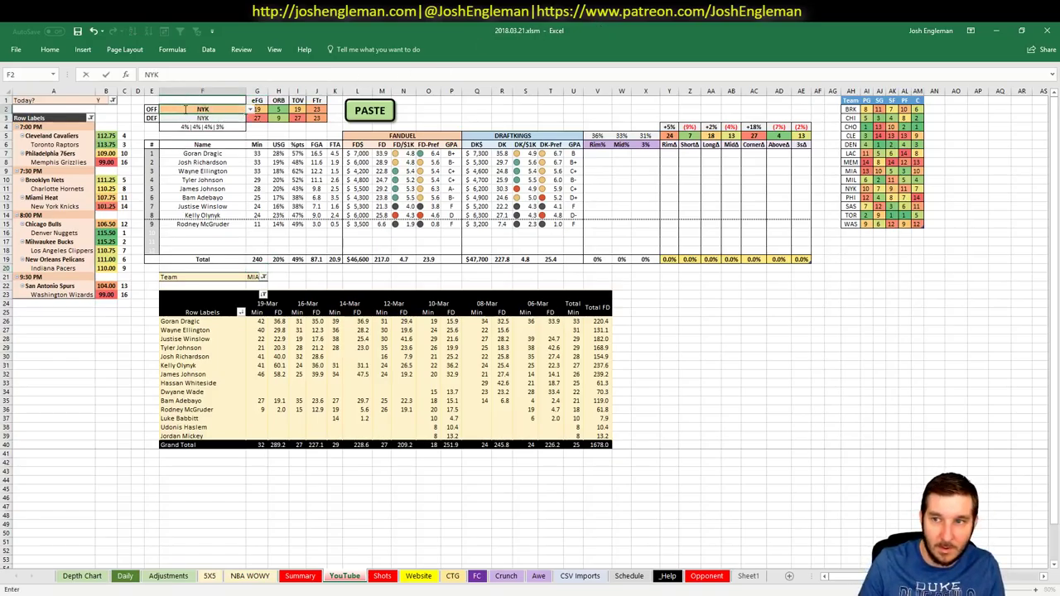
key("Return")
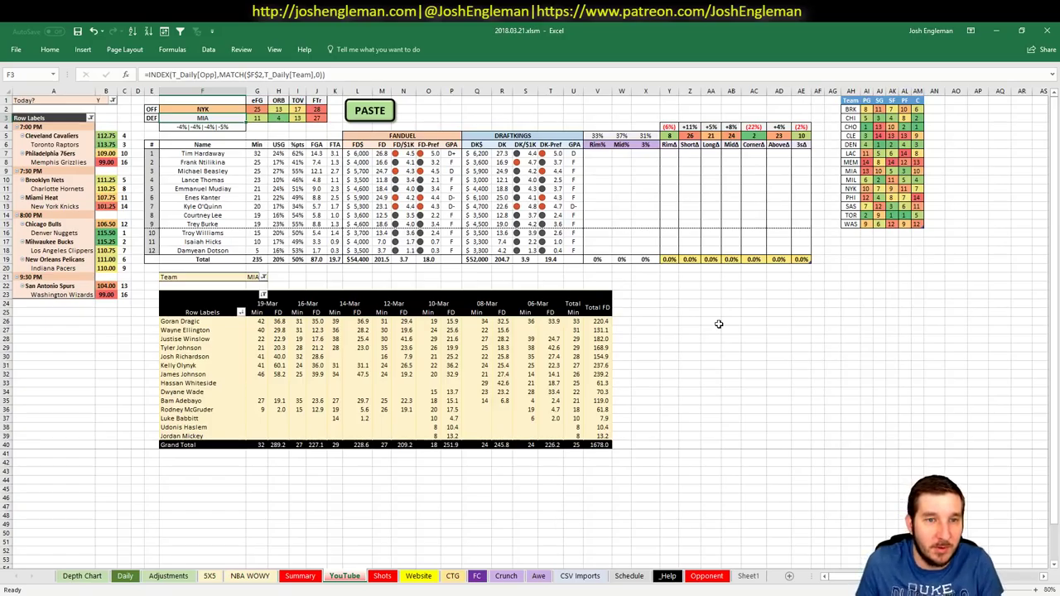
left_click(253, 278)
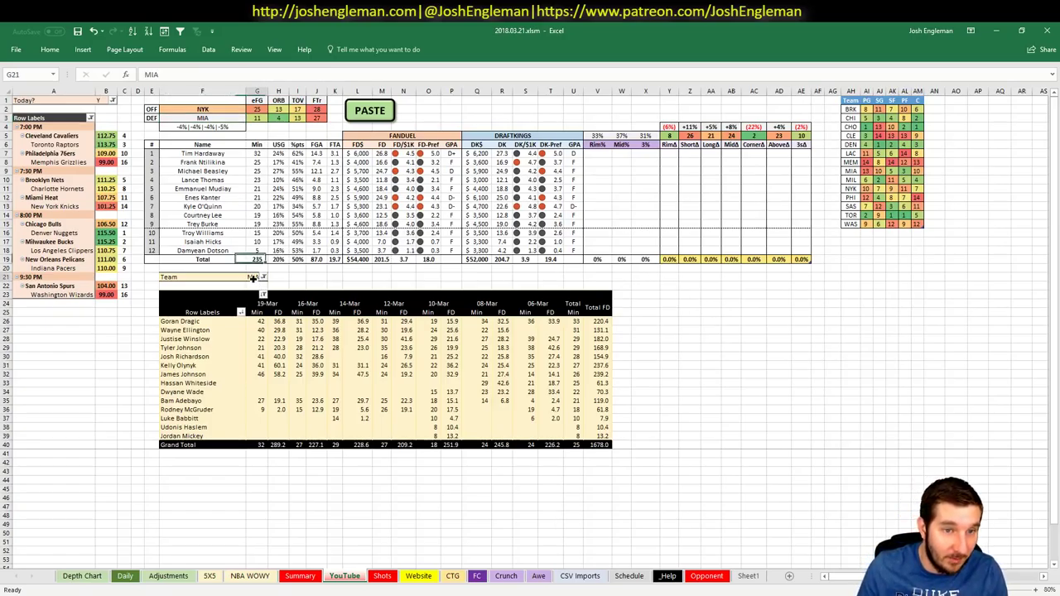
type("NYK")
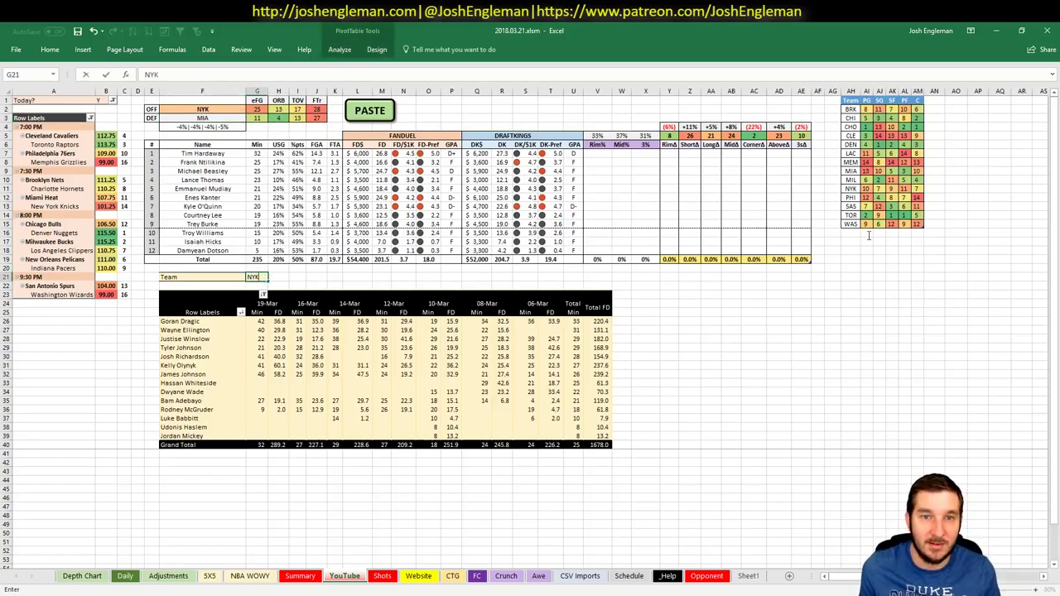
key("Return")
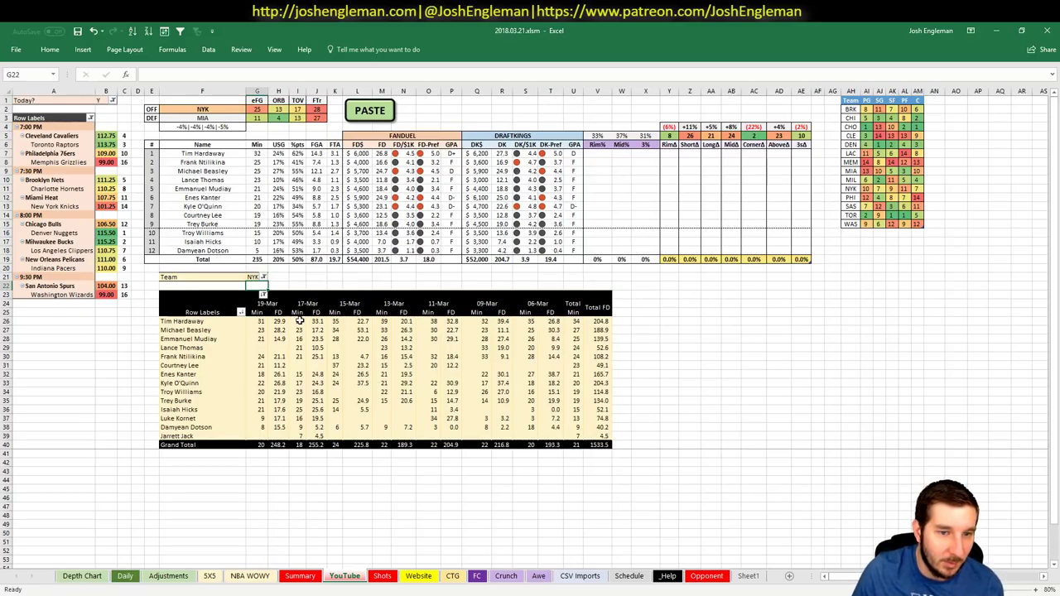
left_click_drag(301, 320, 301, 436)
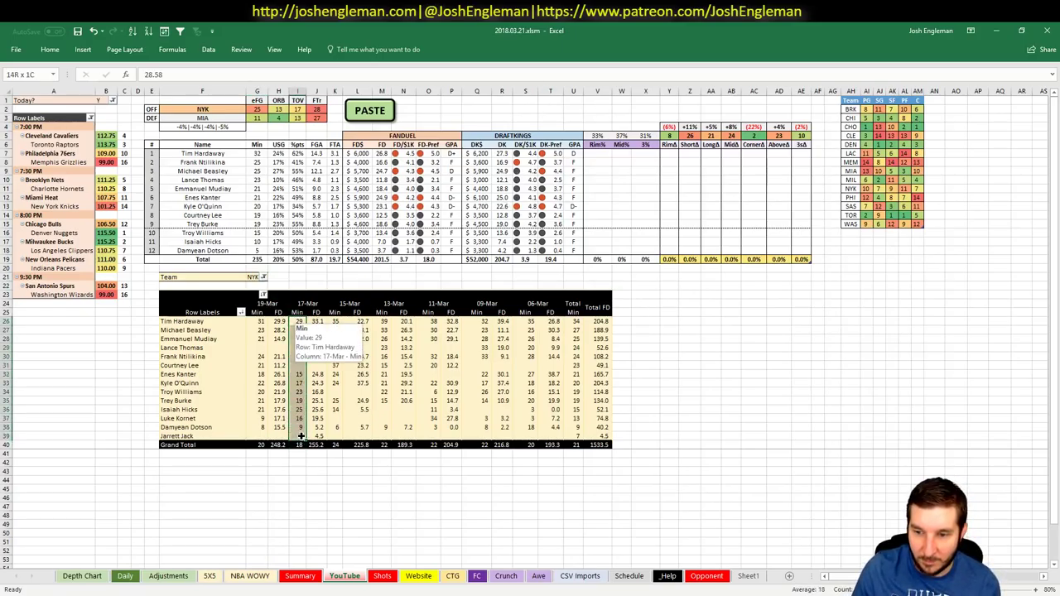
left_click_drag(260, 320, 260, 434)
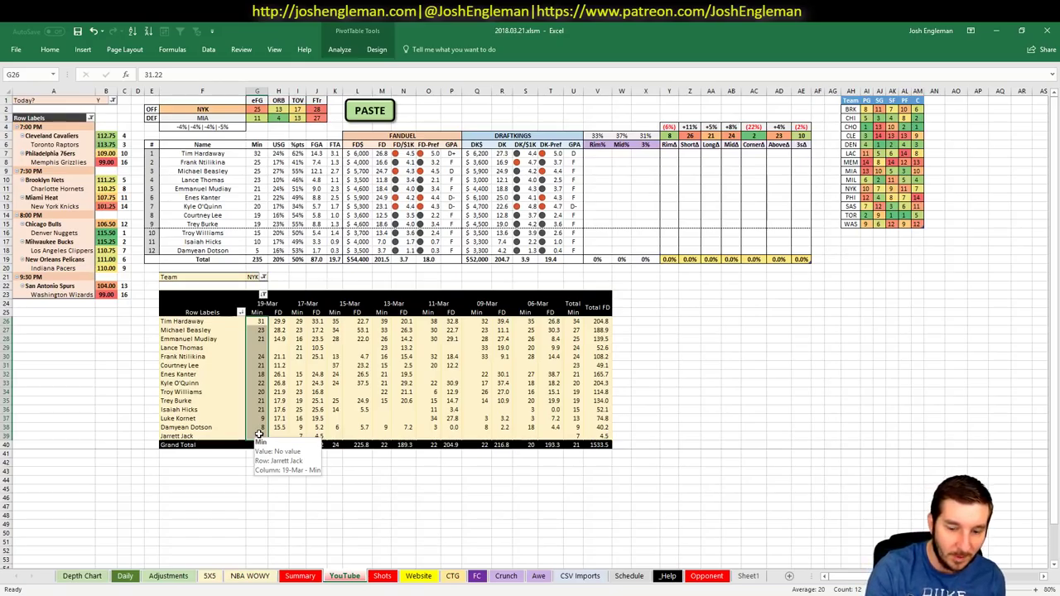
- Set both the matchup table's offensive team and the game-log pivot table's Team filter to CHI
left_click(189, 107)
type("CHI")
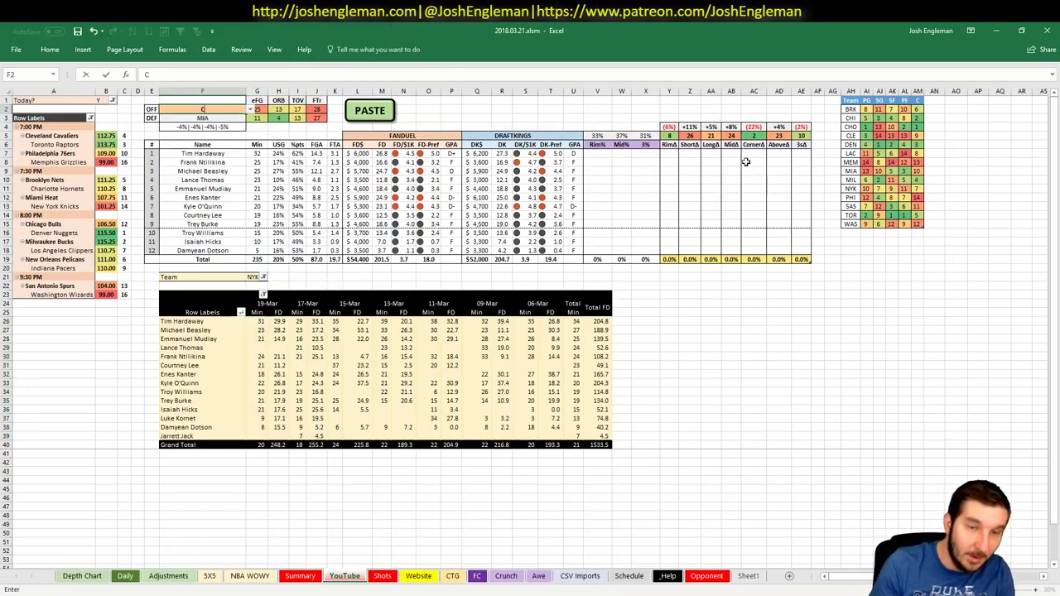
left_click(253, 277)
type("CH")
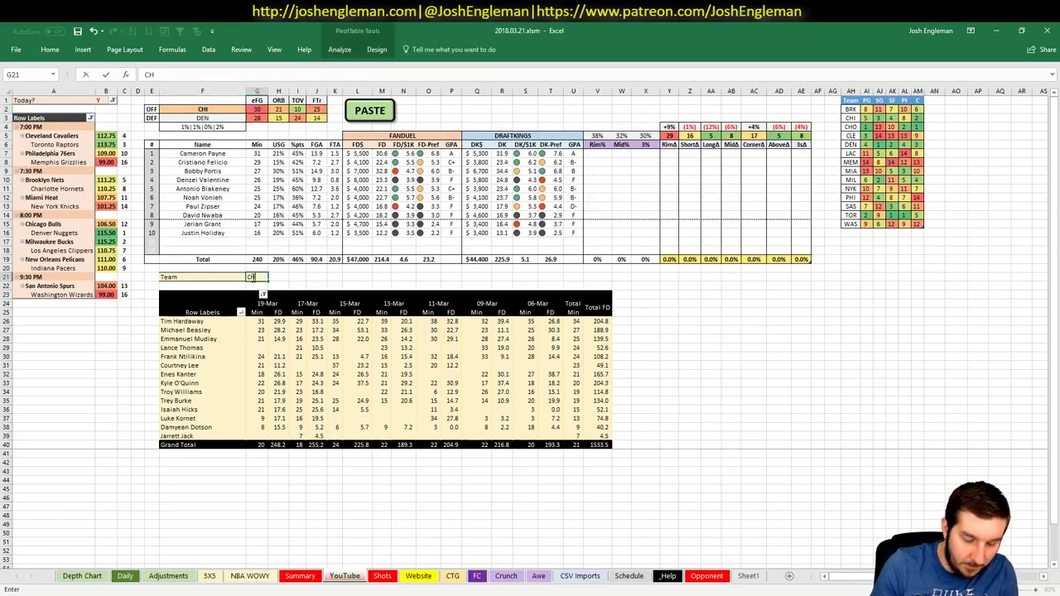
type("I")
key("Return")
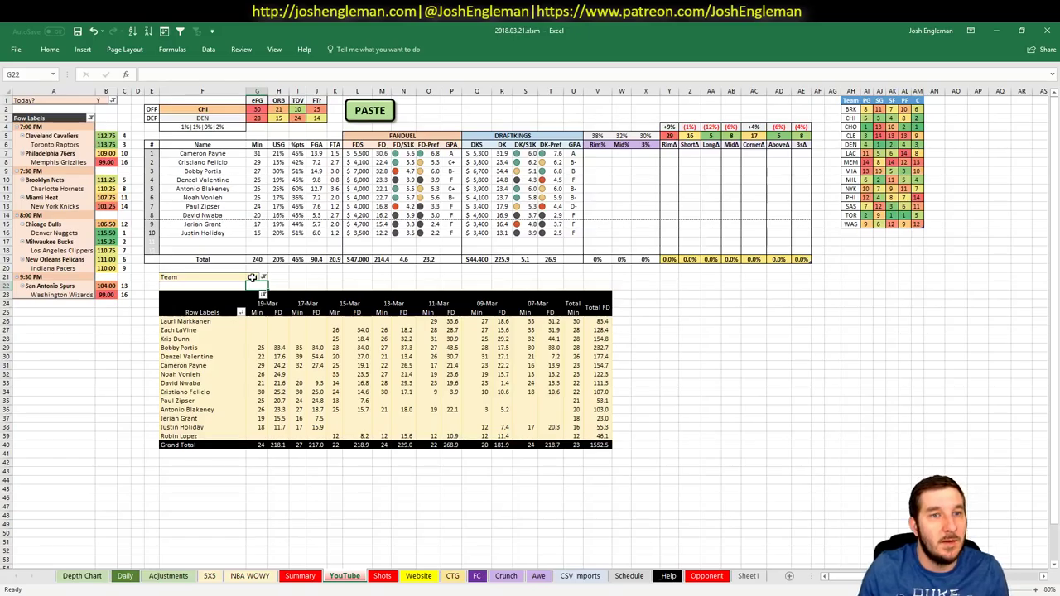
- Link the matchup table's offensive team cell F2 to the pivot table's Team filter with the formula =G21
left_click(207, 108)
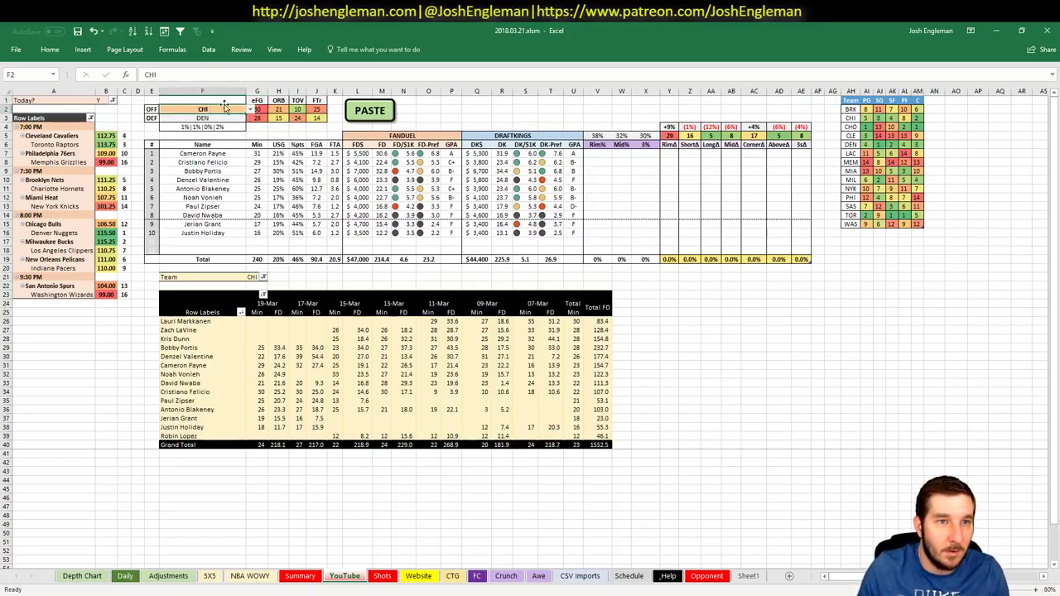
type("=")
left_click(259, 277)
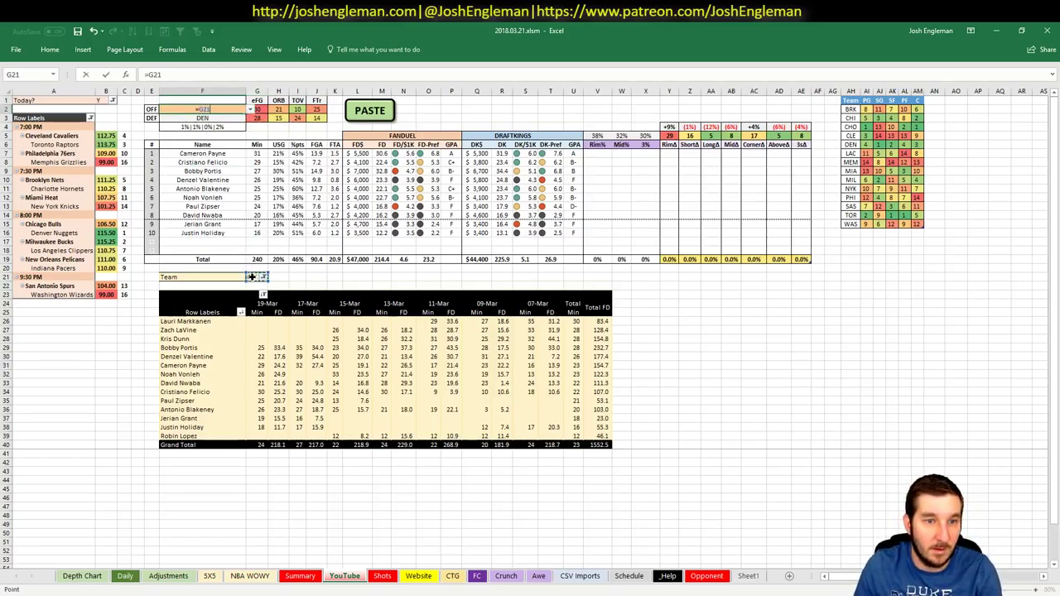
key("Return")
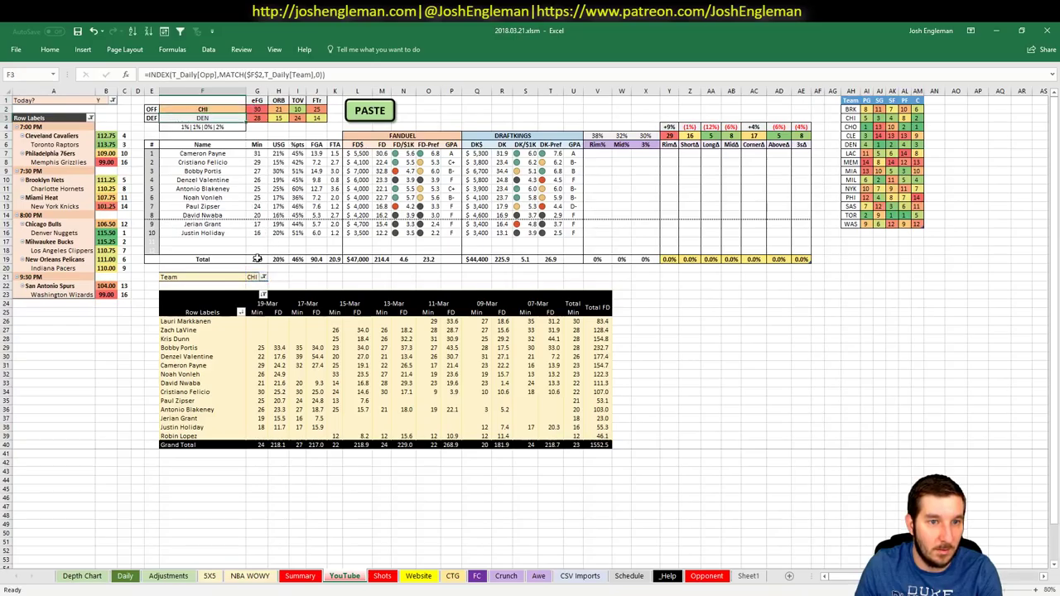
- Try the linked team cell by setting the pivot table's Team filter to DEN, and undo the change
left_click(260, 277)
type("DEN")
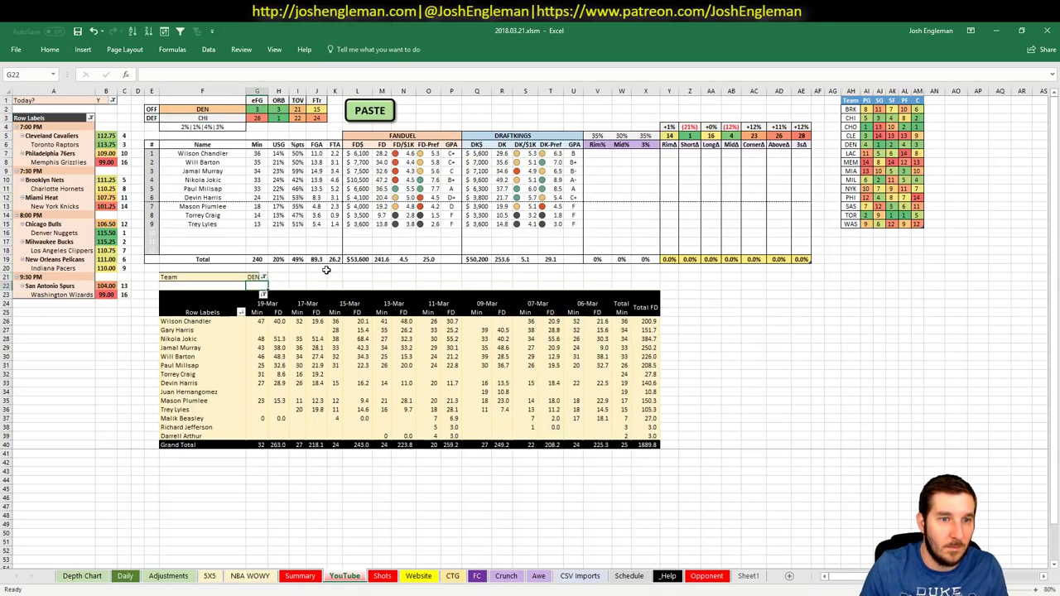
key("Escape")
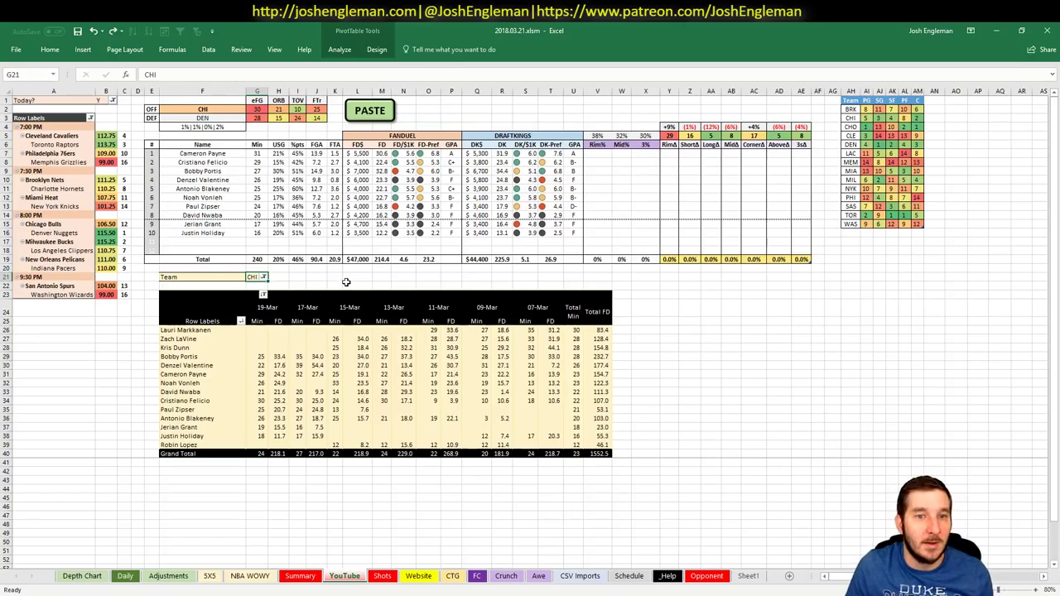
left_click(346, 282)
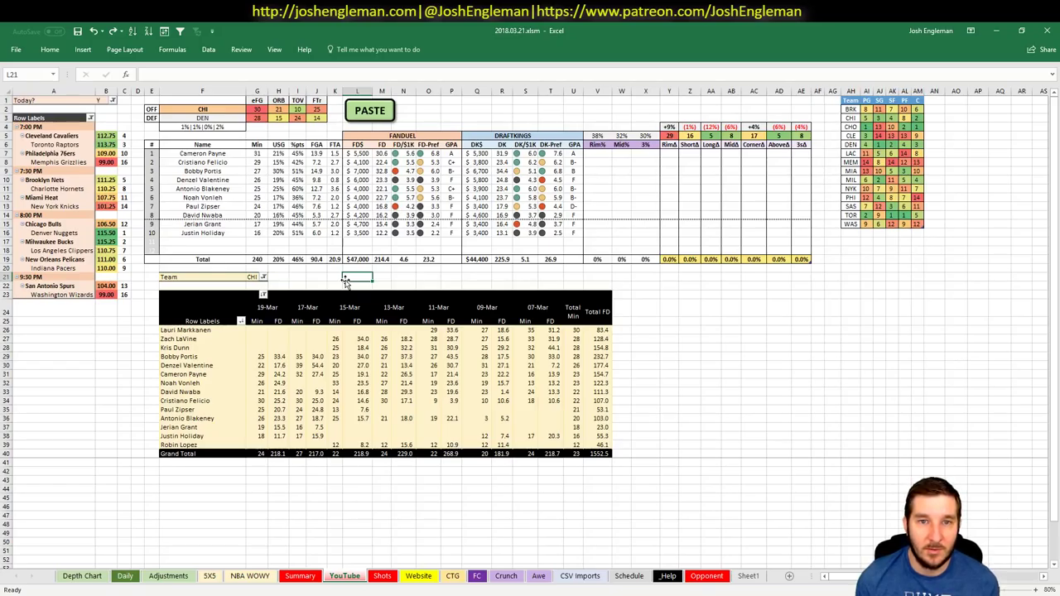
- Set Cameron Payne's BOOST to -3% on the Adjustments sheet and return to the YouTube sheet
left_click(169, 576)
scroll(280, 266, "down", 3)
scroll(280, 266, "up", 20)
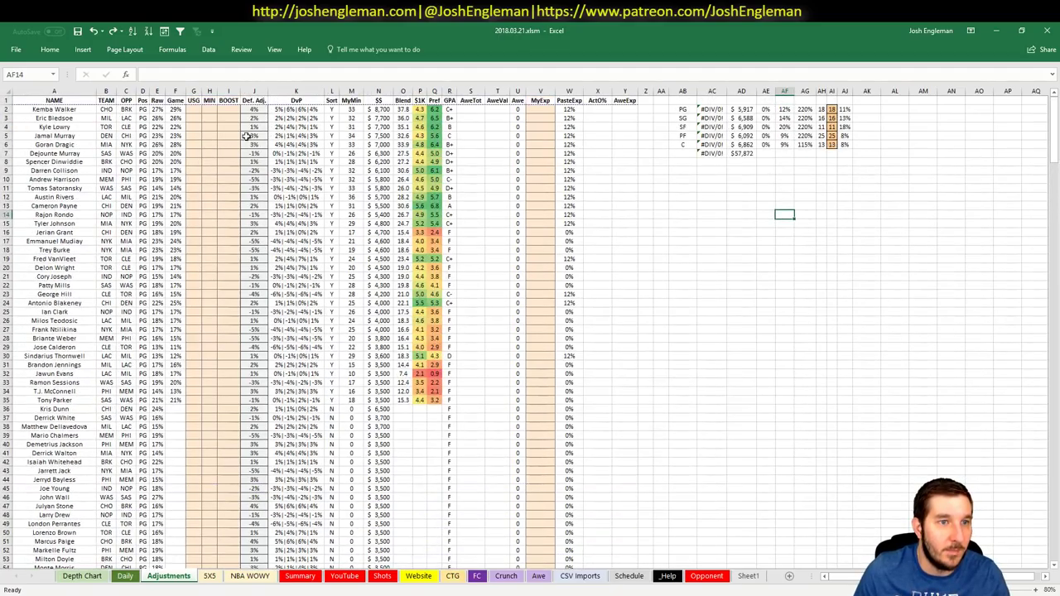
left_click(235, 207)
type("-3%")
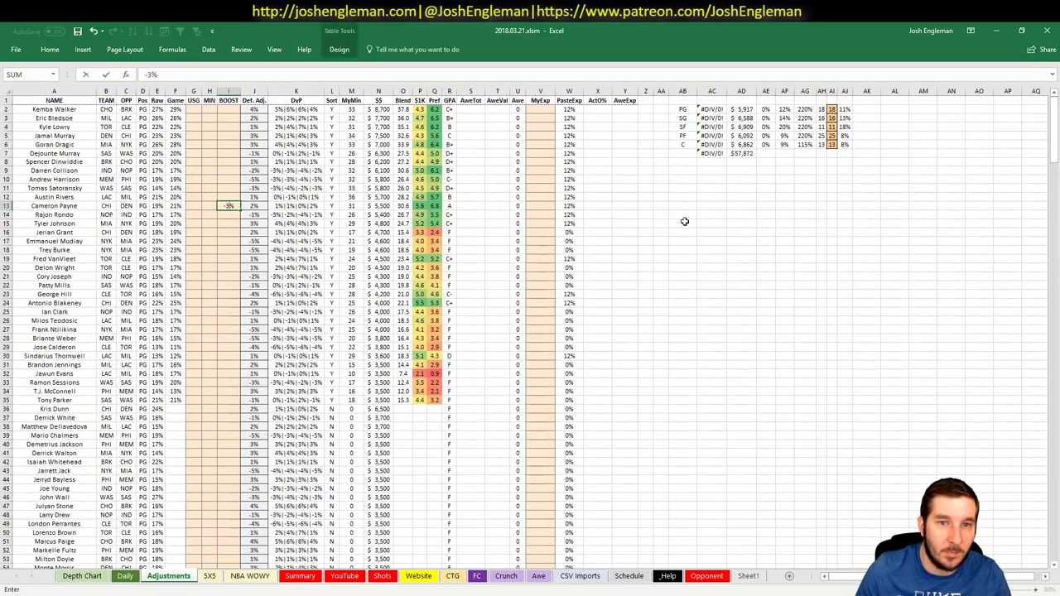
key("Return")
left_click(345, 576)
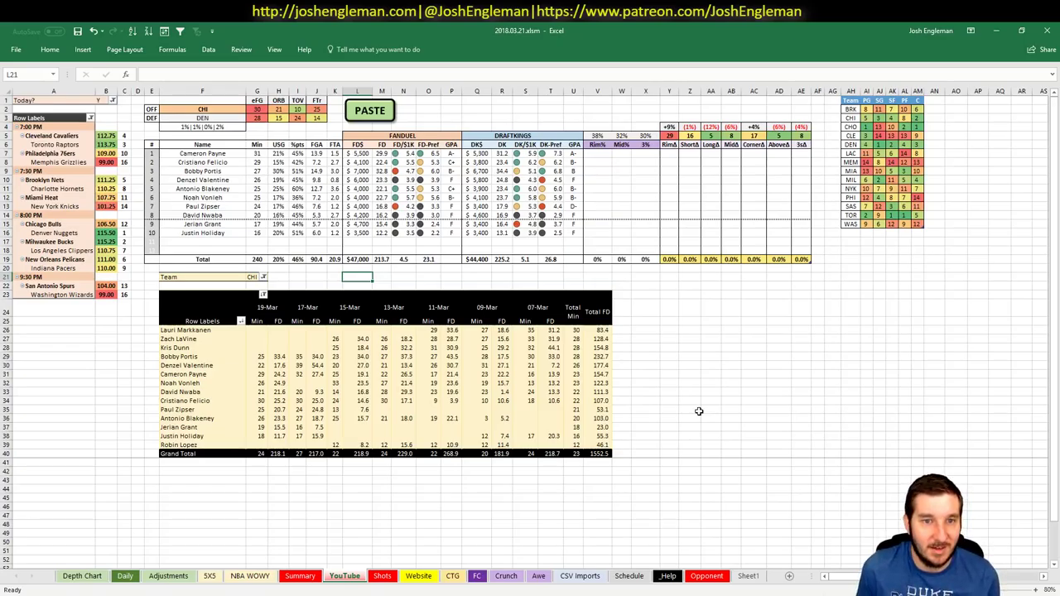
- Set the game-log pivot table's Team filter to DEN
left_click(204, 108)
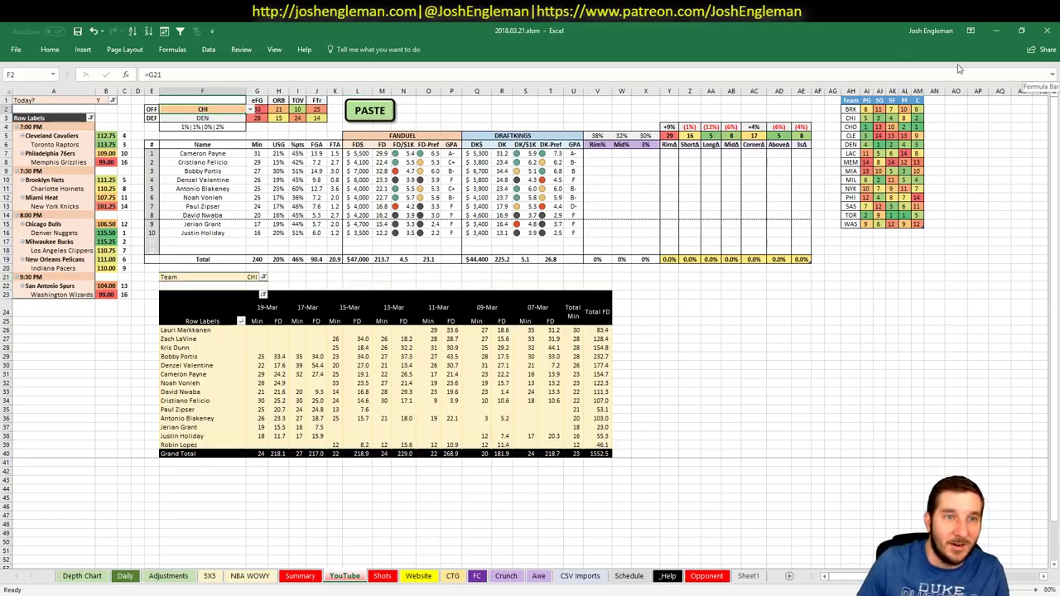
left_click(246, 279)
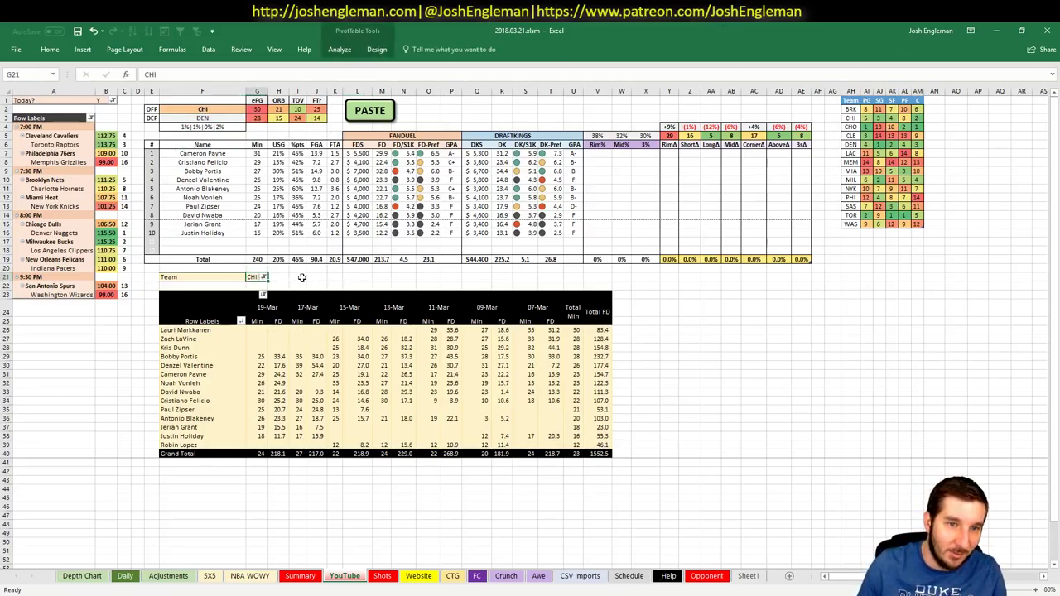
type("DEN")
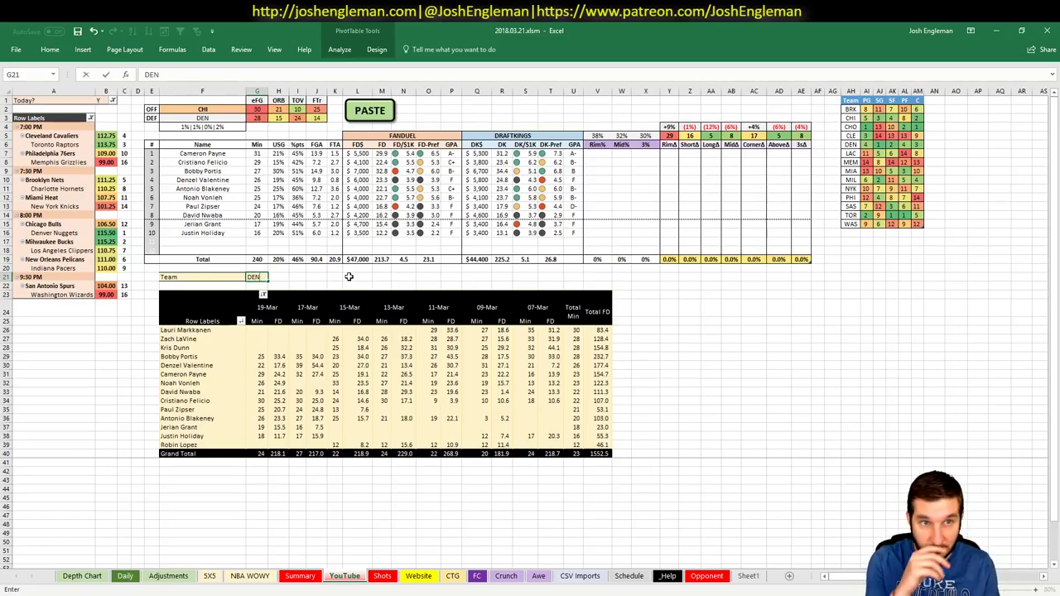
key("Return")
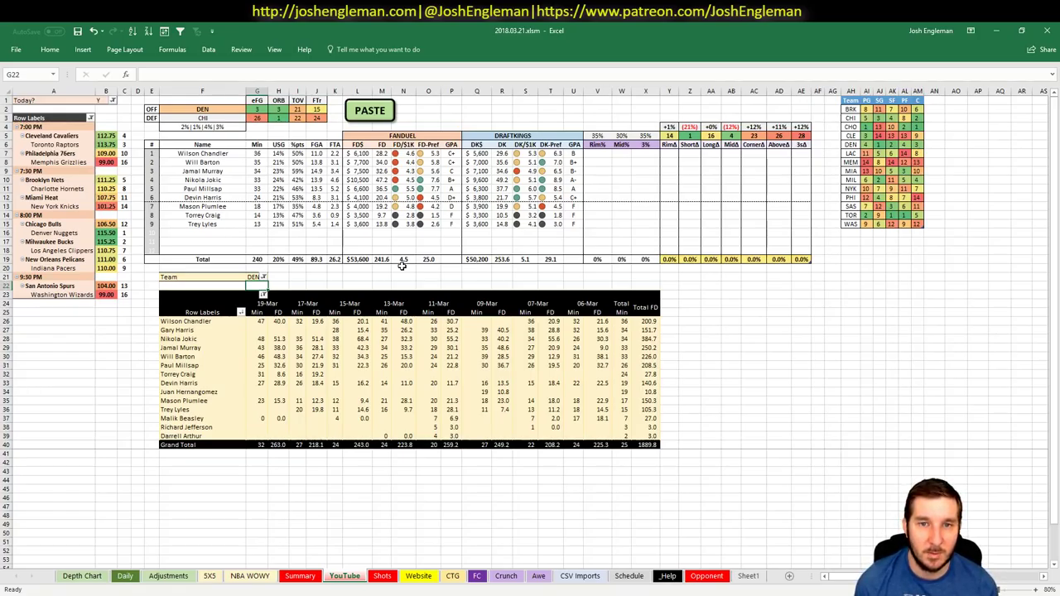
- Set Paul Millsap's BOOST to -5% on the Adjustments sheet and return to the YouTube sheet
left_click(168, 575)
scroll(195, 440, "down", 20)
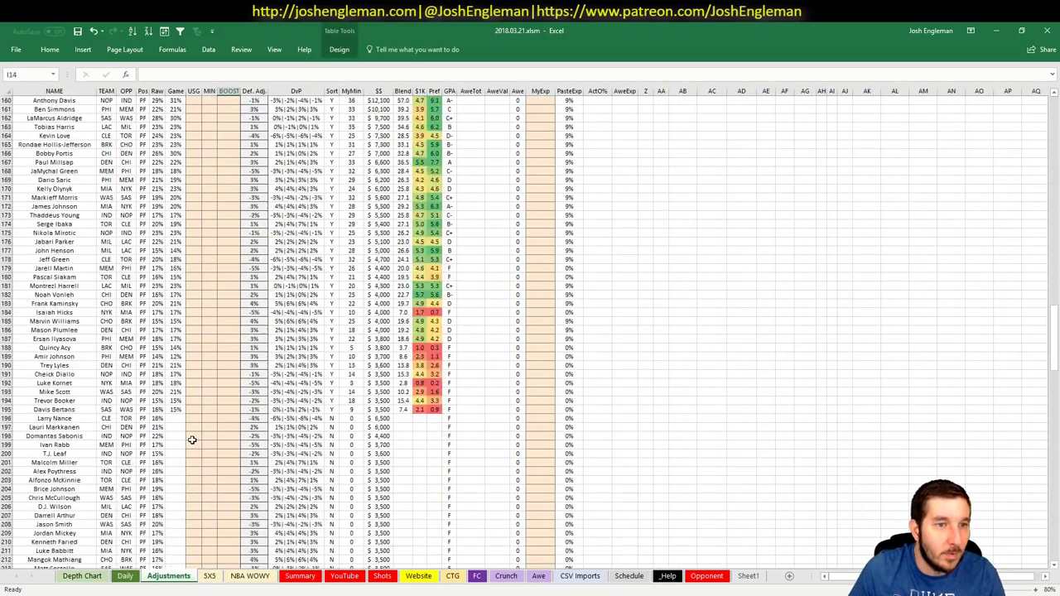
scroll(230, 235, "up", 1)
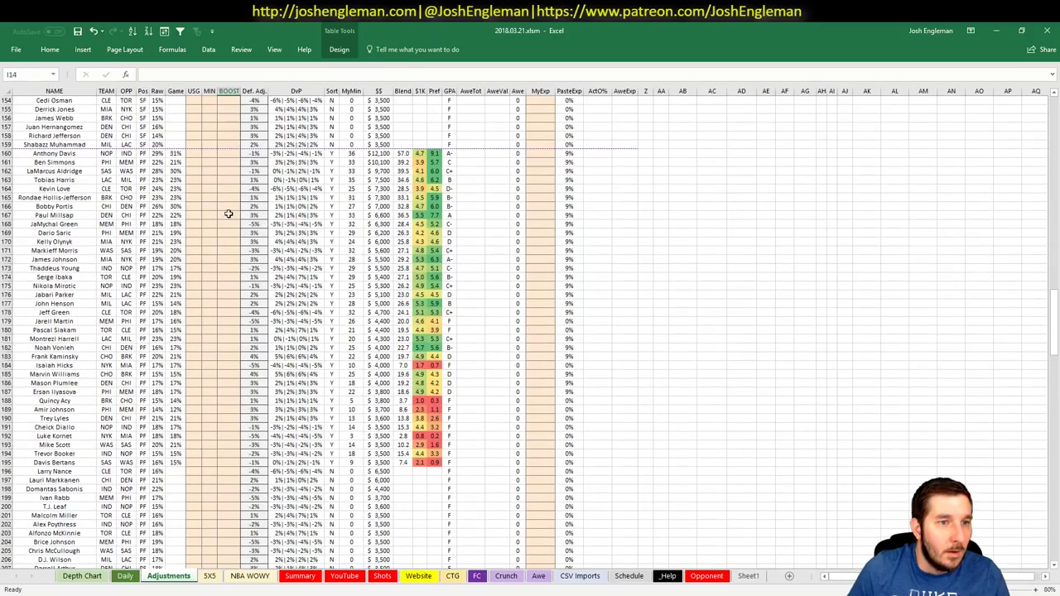
left_click(228, 214)
type("-5%")
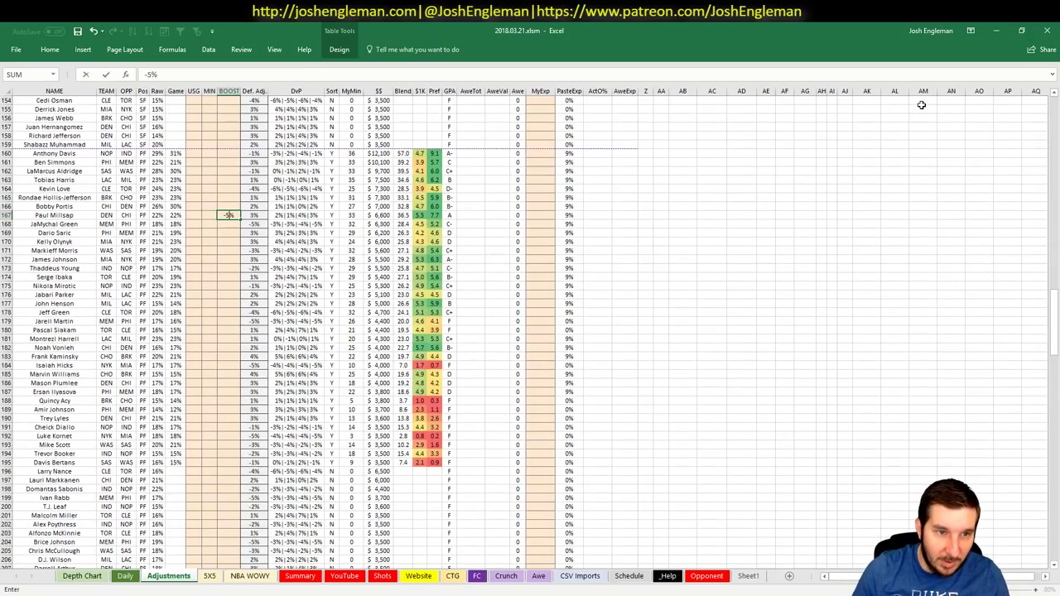
key("Return")
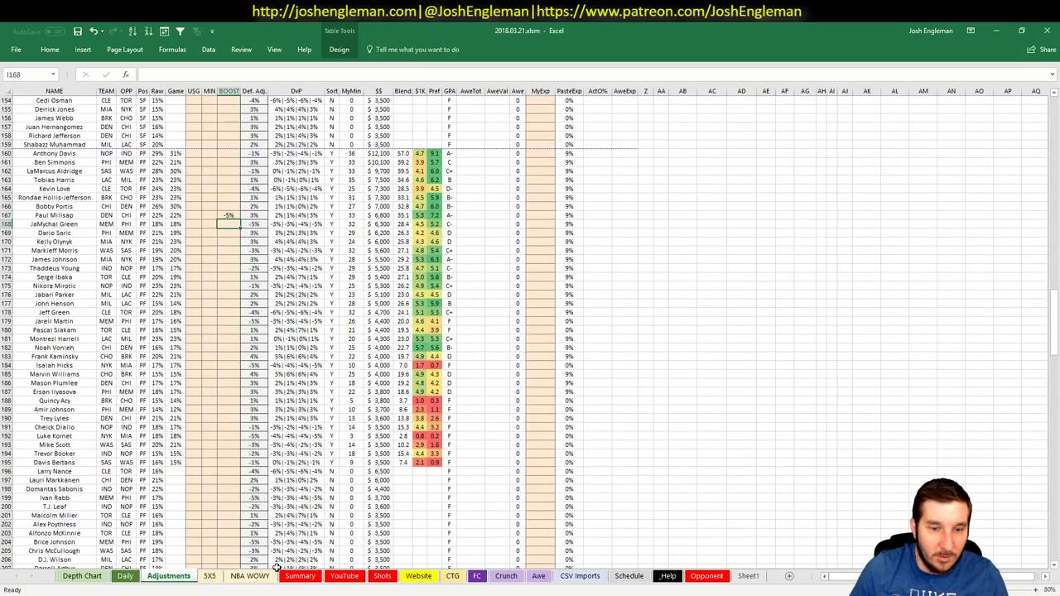
left_click(340, 577)
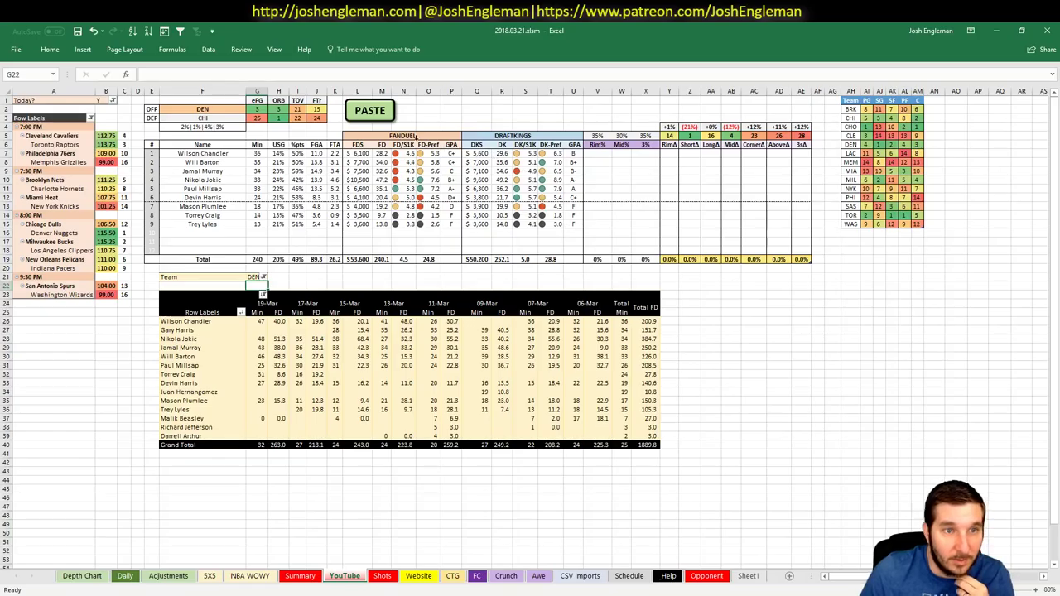
left_click(216, 108)
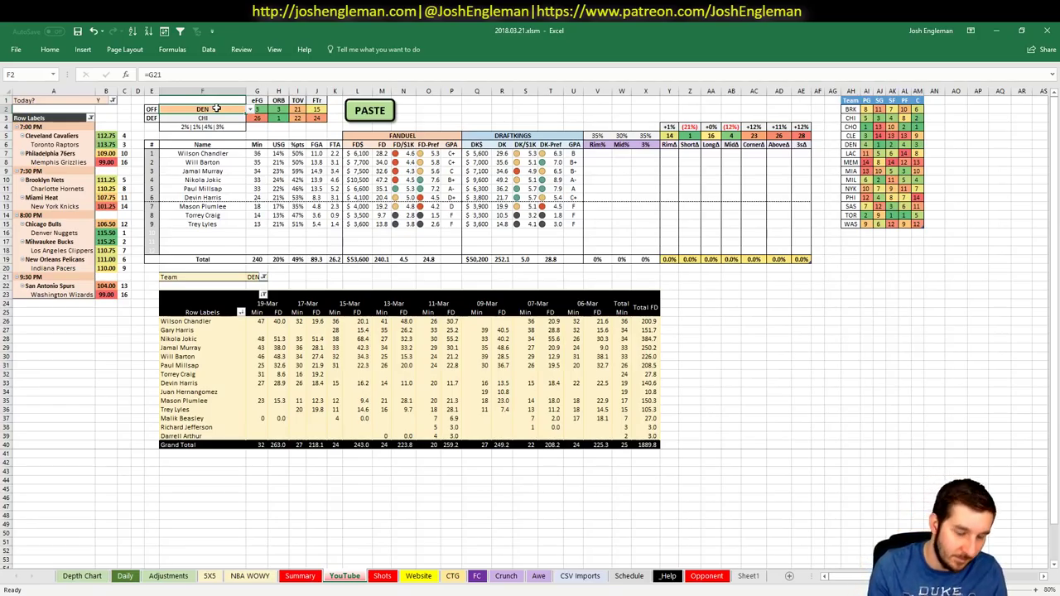
type("MIL")
key("Return")
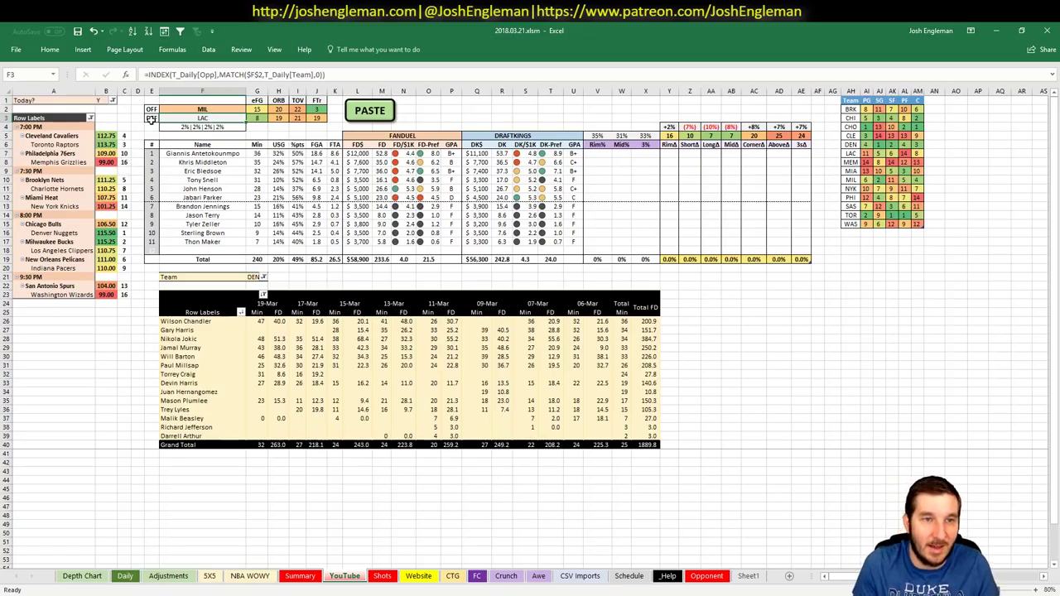
key("ctrl+z")
- Set the game-log pivot table's Team filter to MIL
left_click(252, 277)
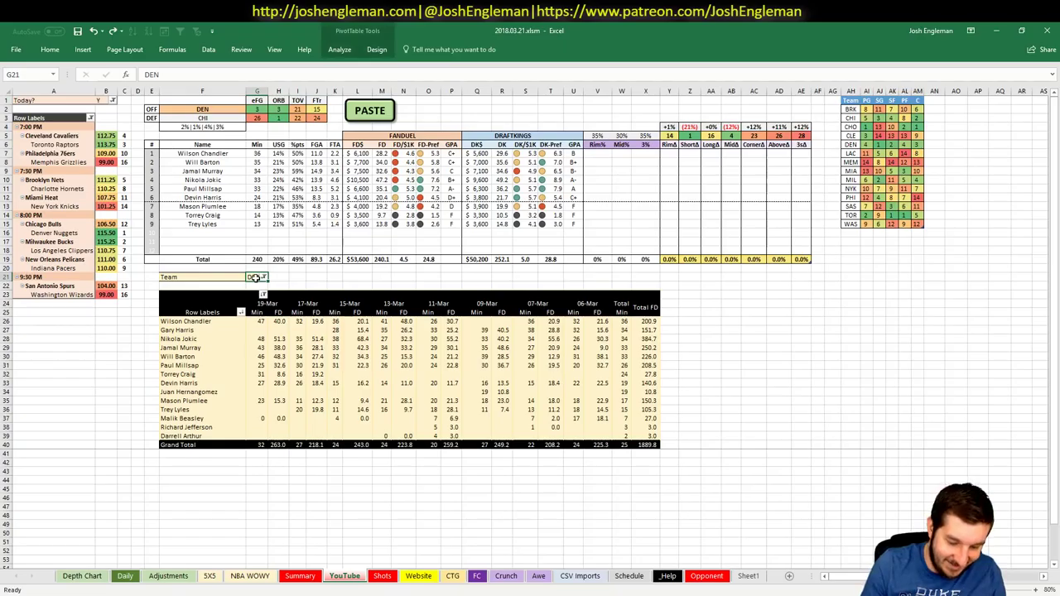
type("MIL")
left_click(297, 277)
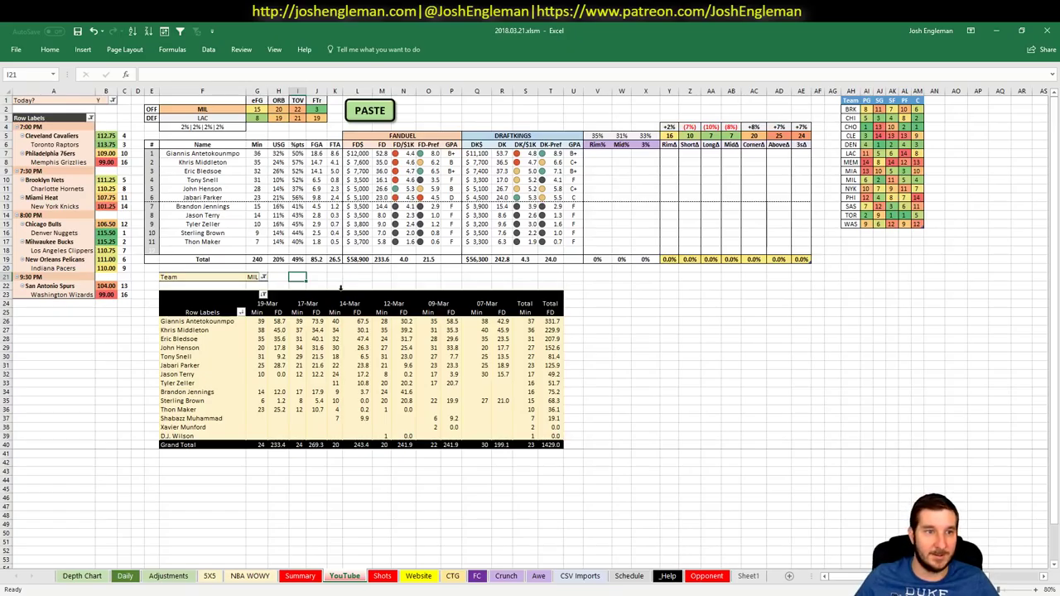
- Switch the game-log pivot table's Team filter to LAC
left_click(212, 108)
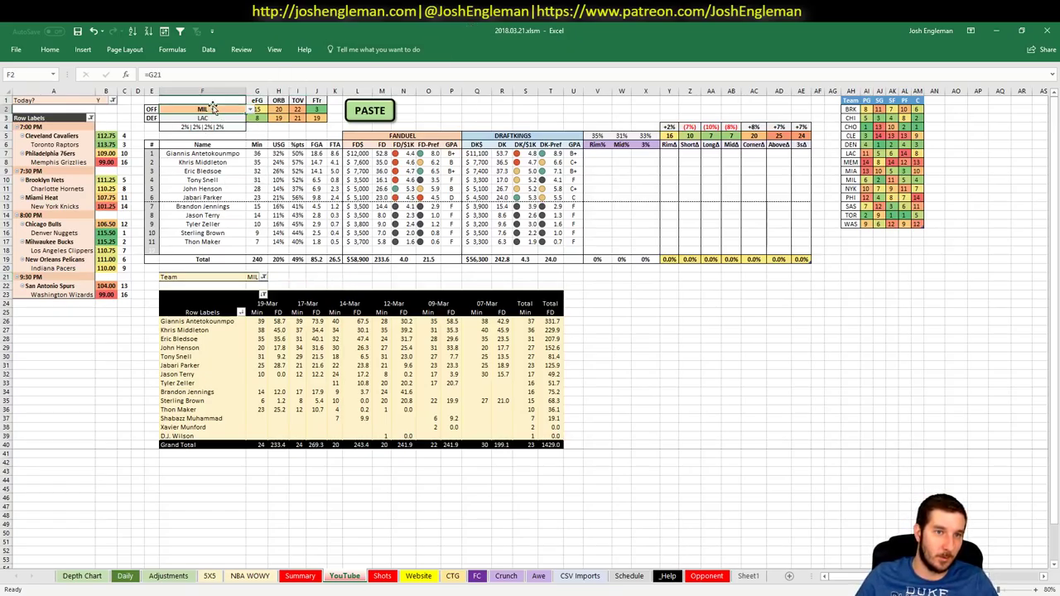
left_click(253, 277)
type("LAC")
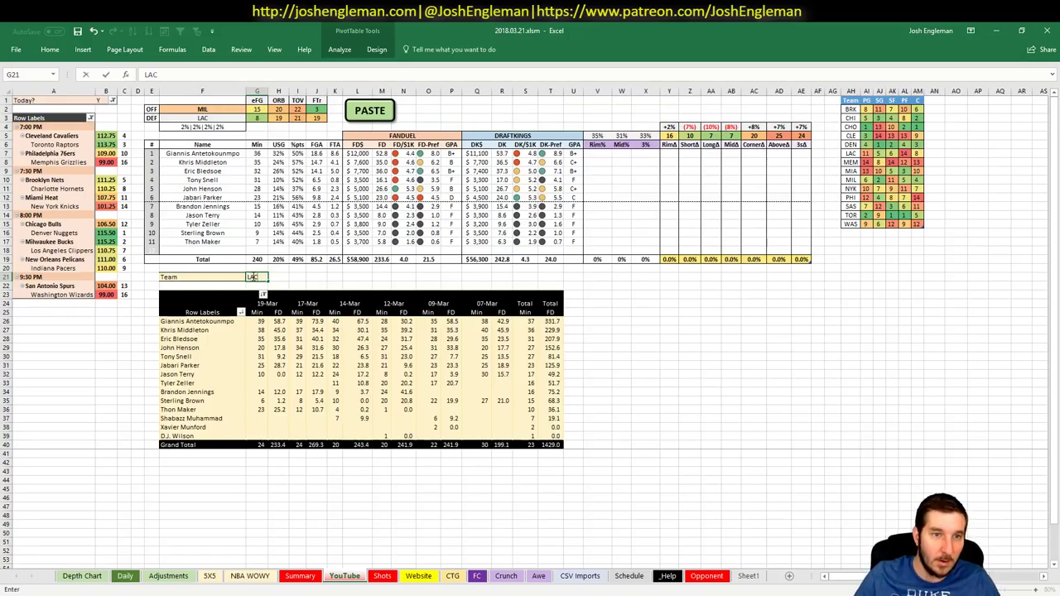
left_click(326, 278)
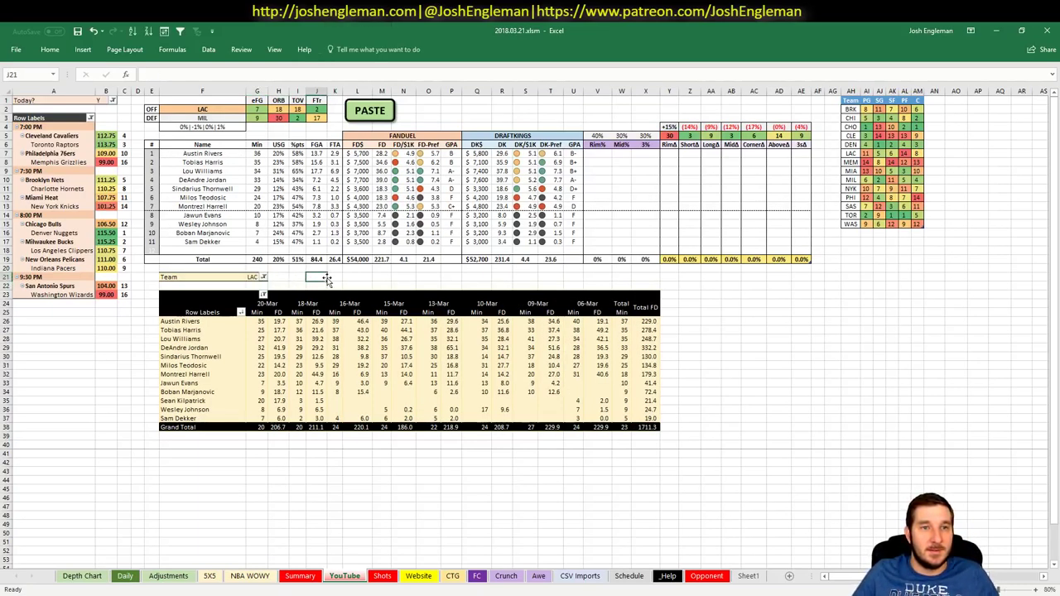
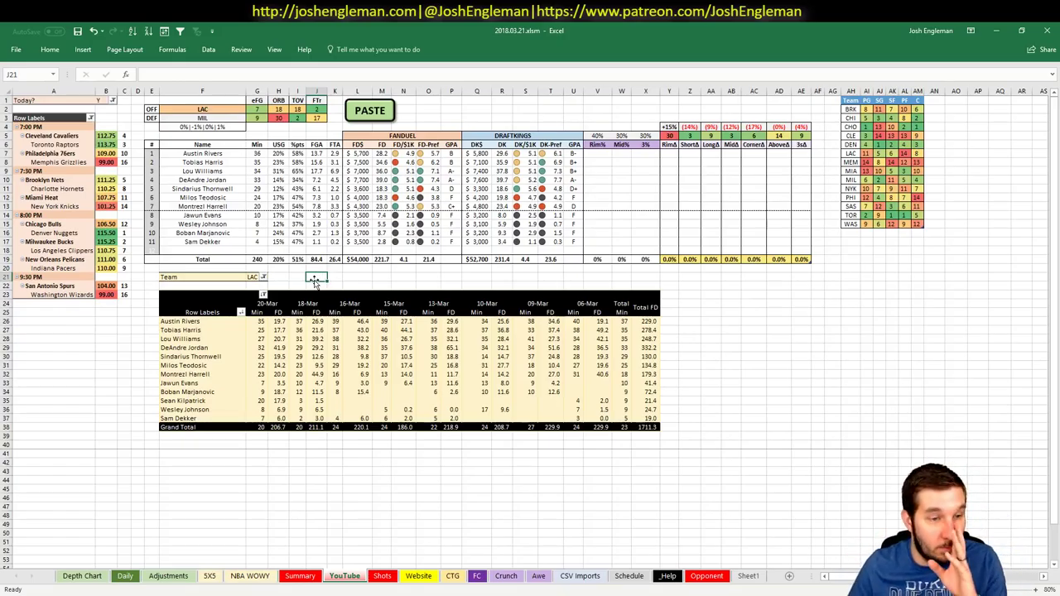
left_click(230, 110)
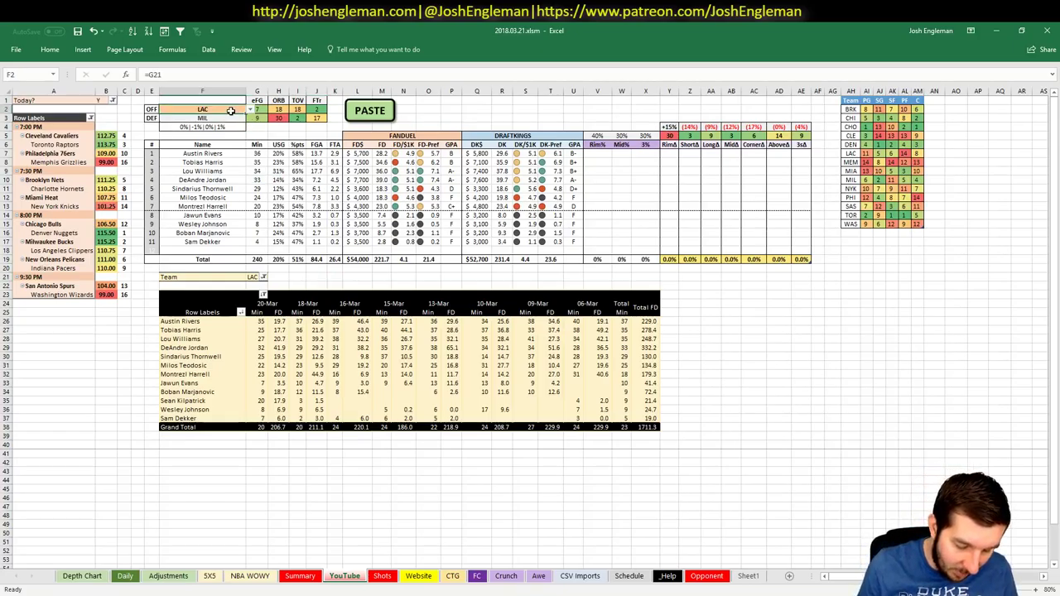
type("NOP")
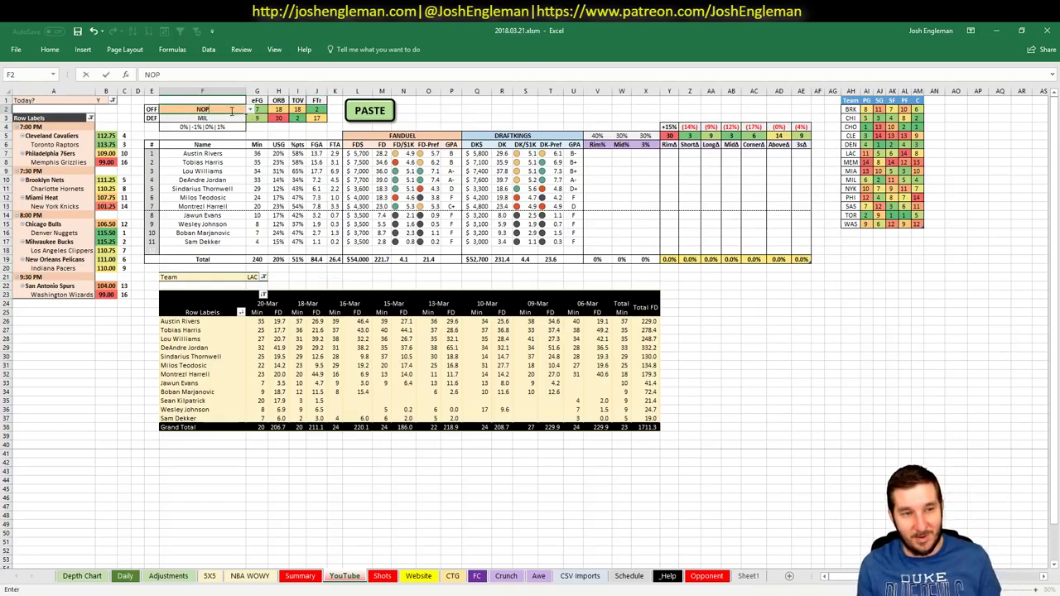
key("Return")
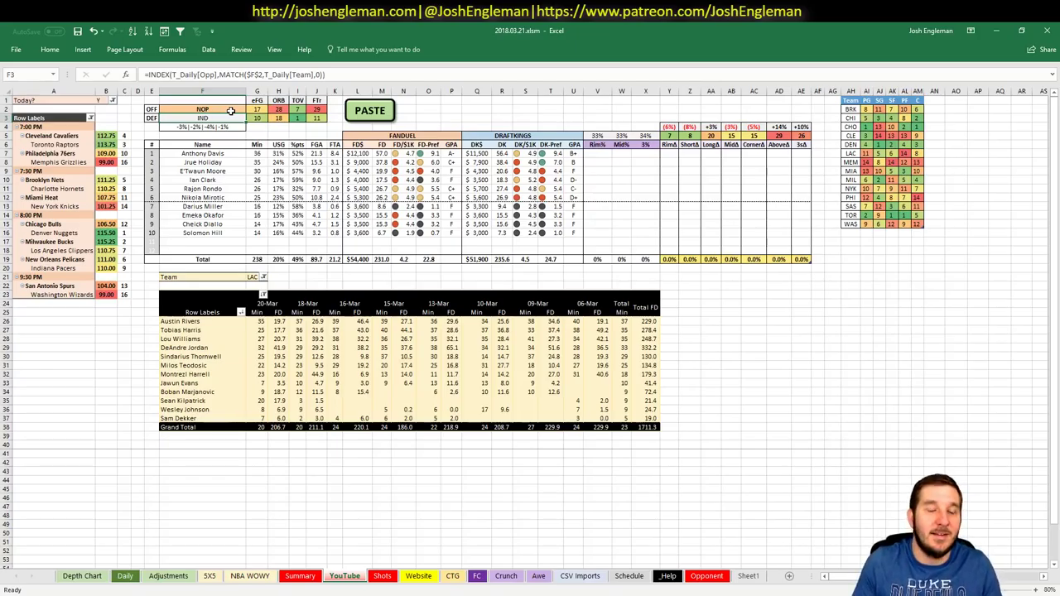
- Set the game-log pivot table's Team filter to NOP
left_click(257, 277)
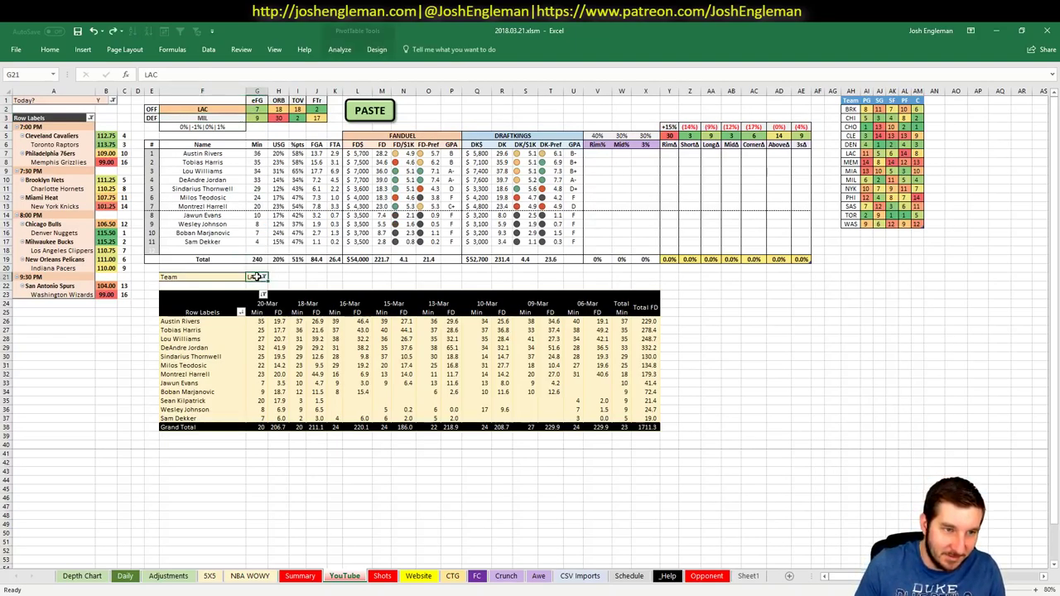
type("NOP")
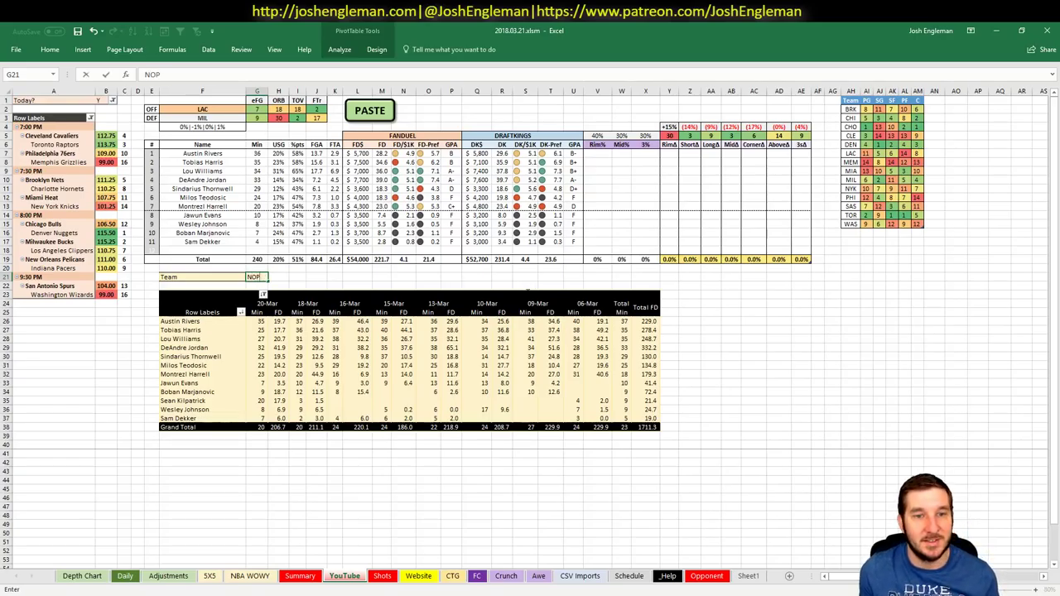
key("Return")
left_click(292, 277)
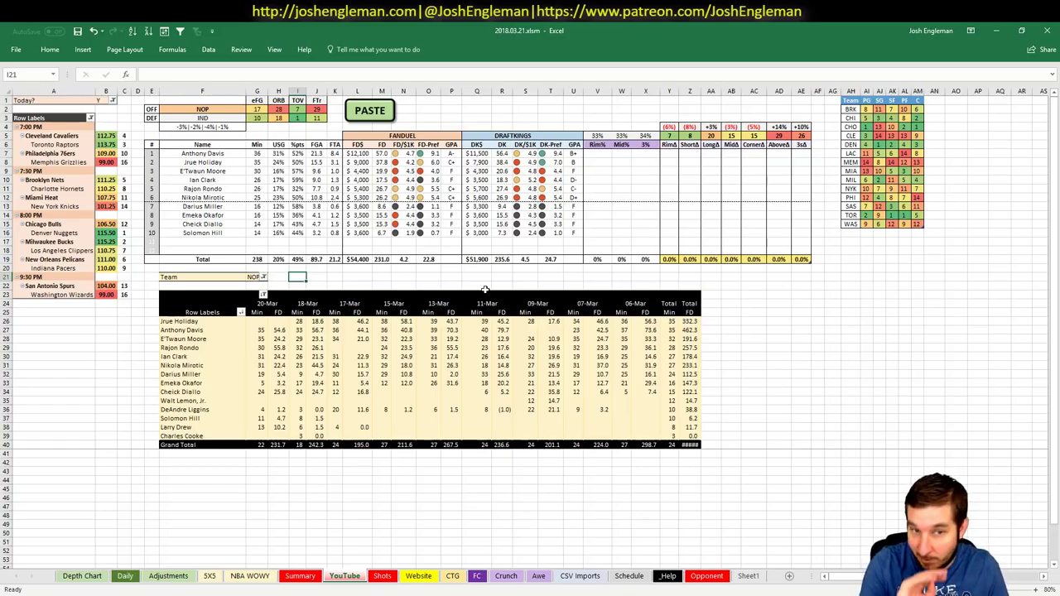
left_click(230, 108)
key("ctrl+shift+s")
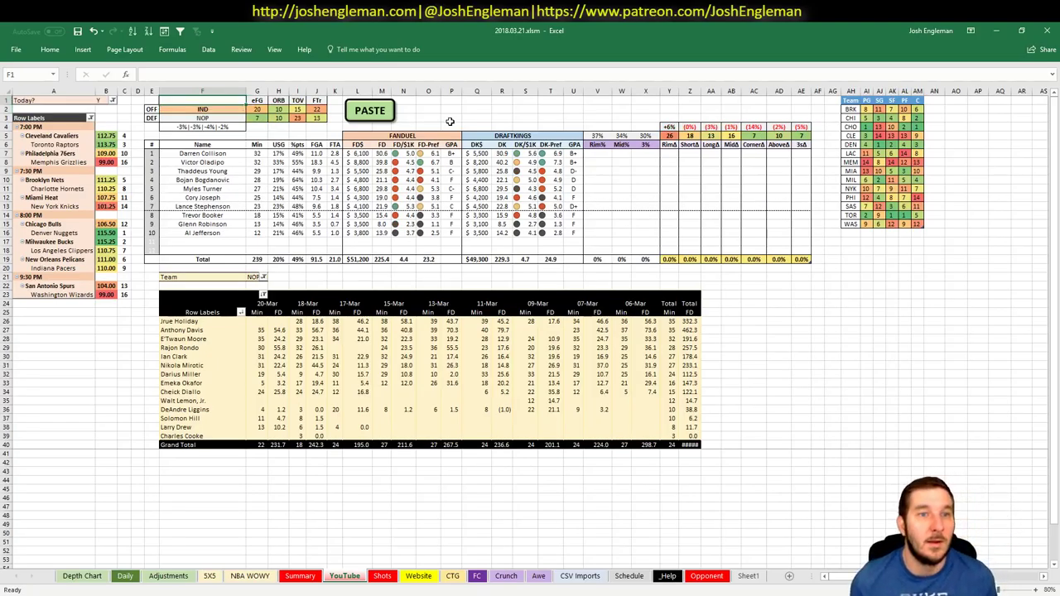
key("ctrl+shift+s")
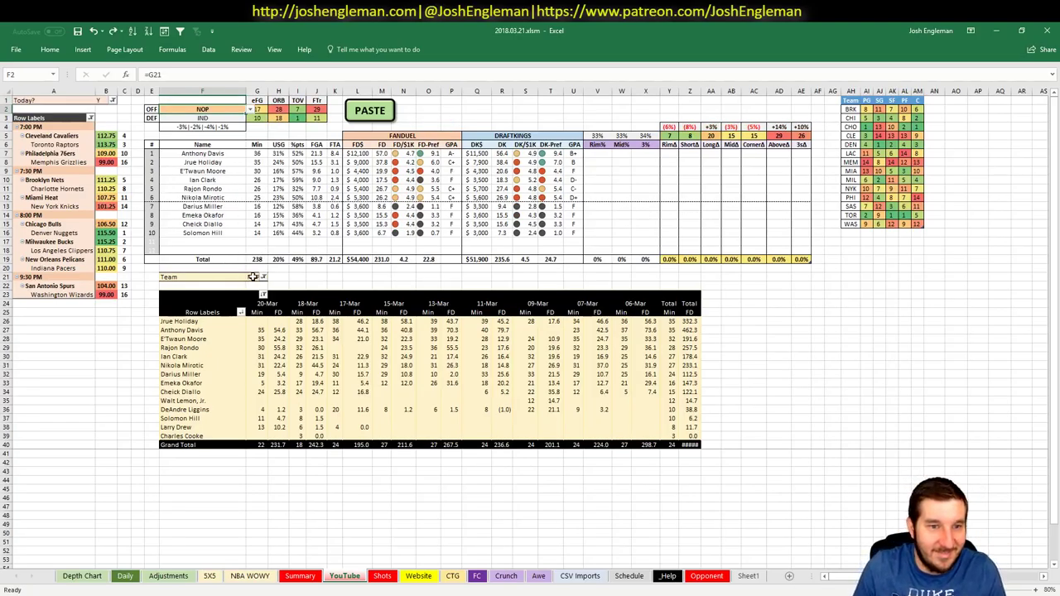
- Set the game-log pivot table's Team filter to IND
left_click(255, 277)
type("IND")
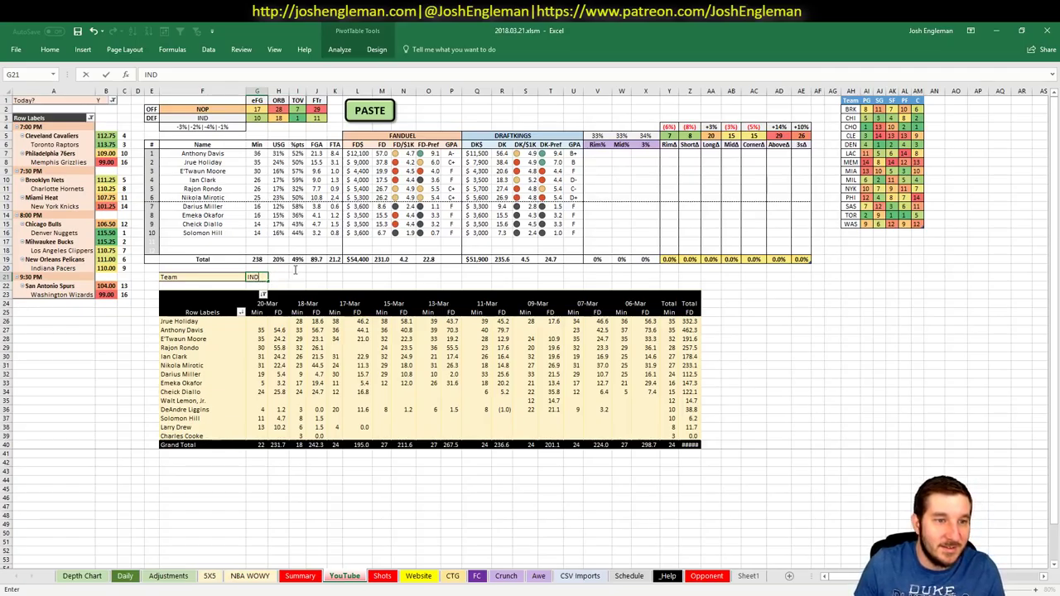
key("Return")
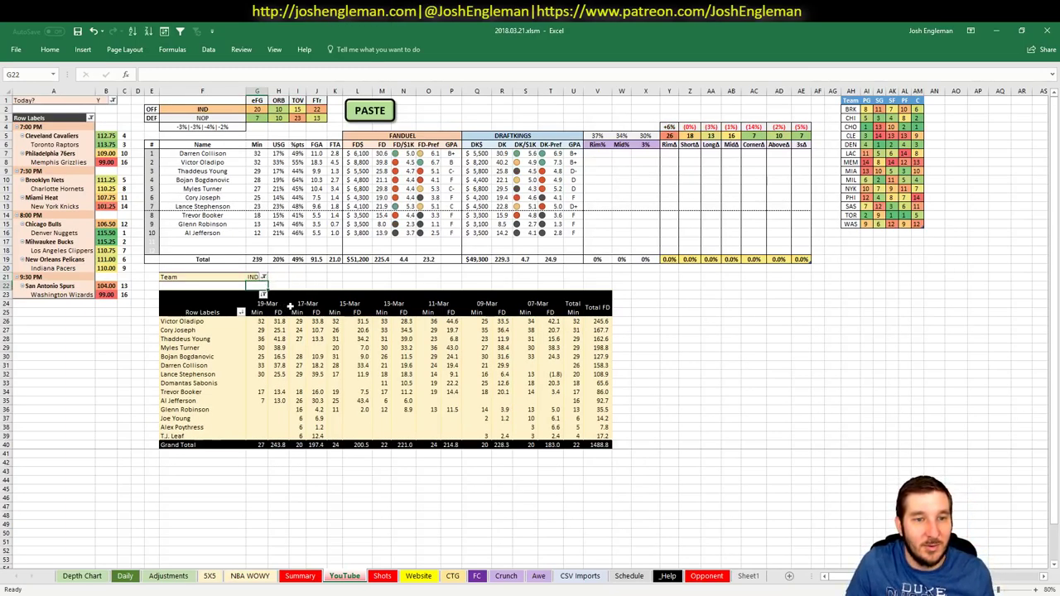
left_click(297, 280)
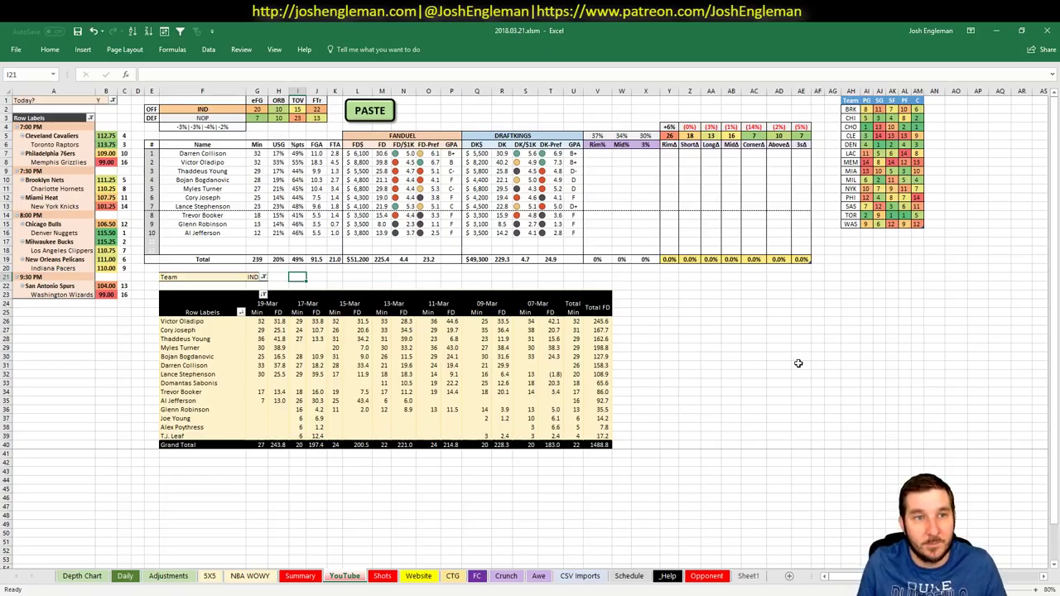
left_click(199, 110)
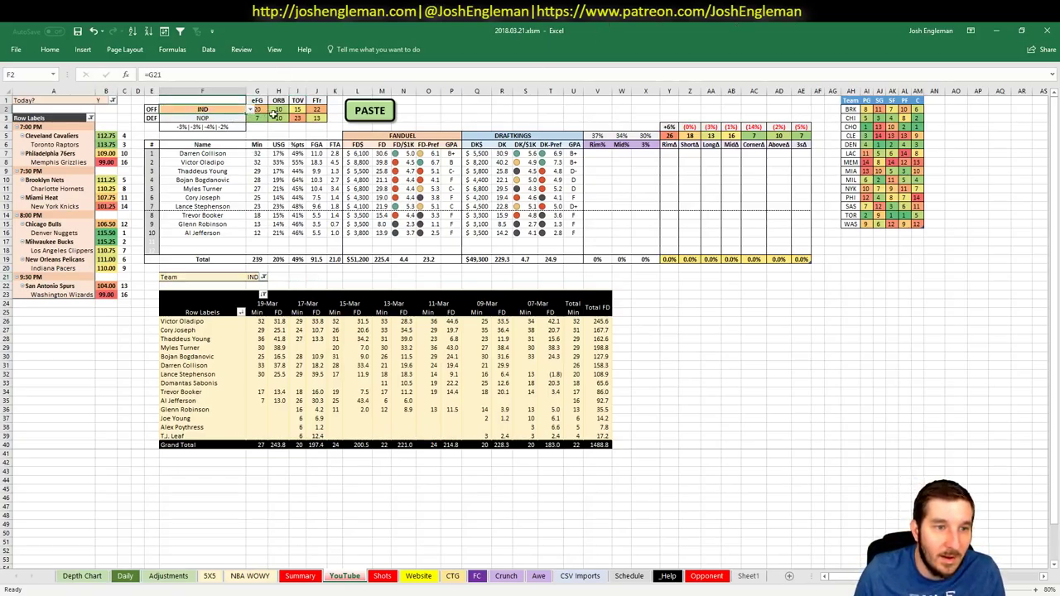
type("SAS")
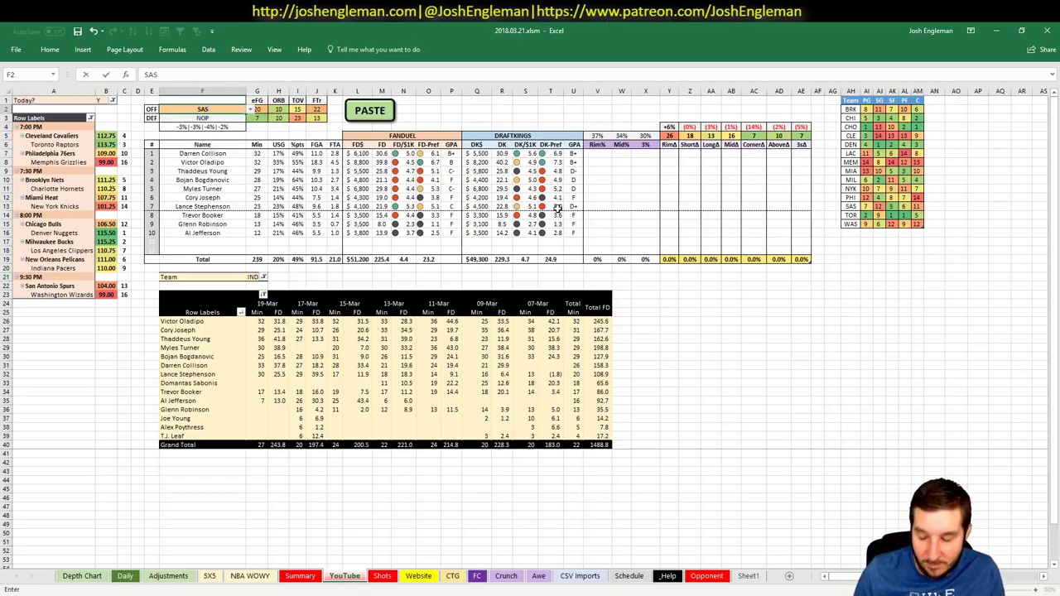
key("Return")
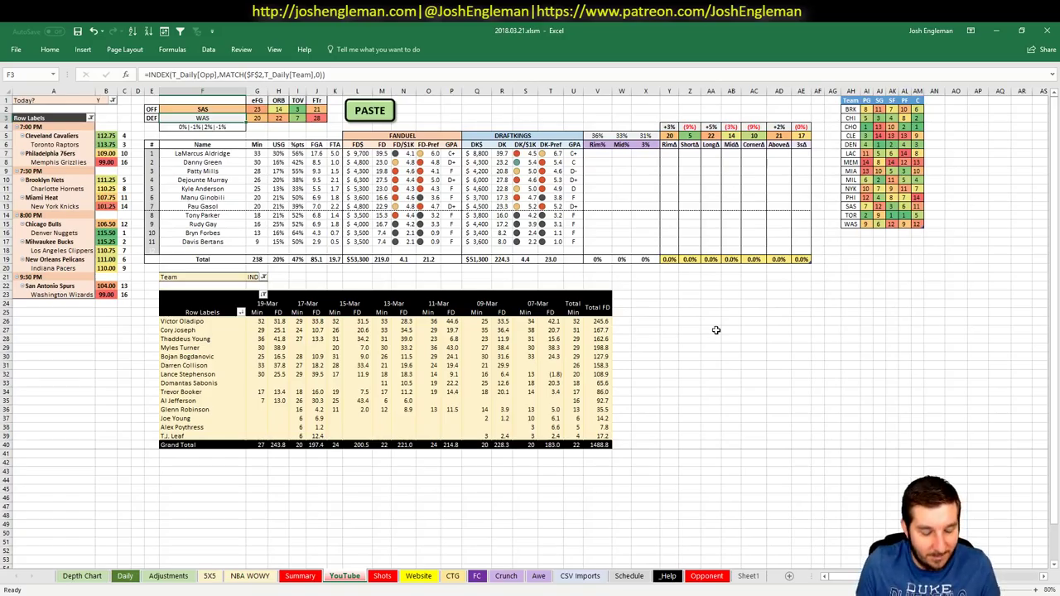
- Set the game-log pivot table's Team filter to SAS
left_click(255, 276)
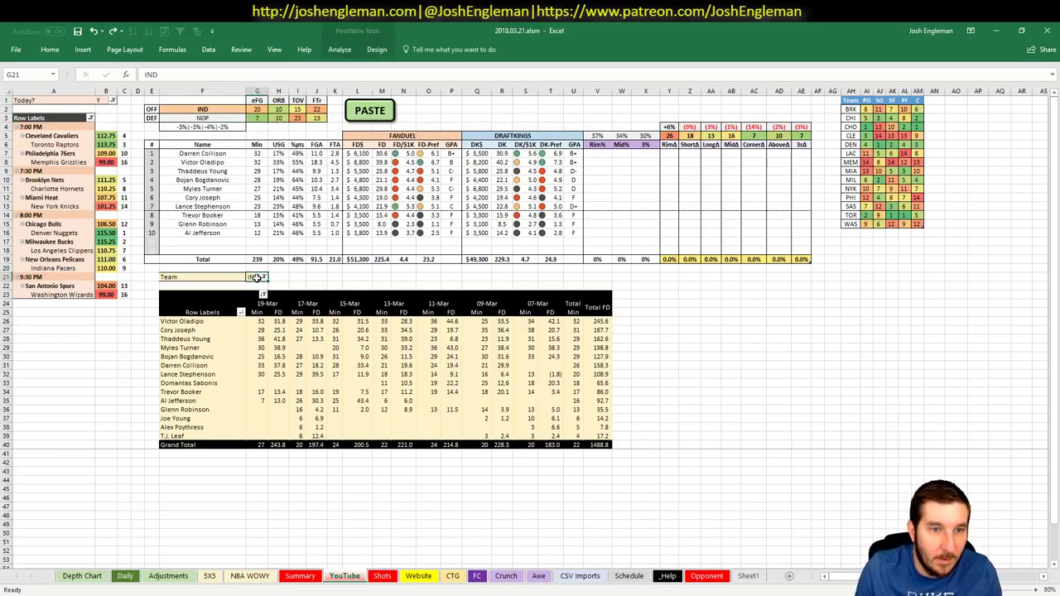
type("SAS")
key("Tab")
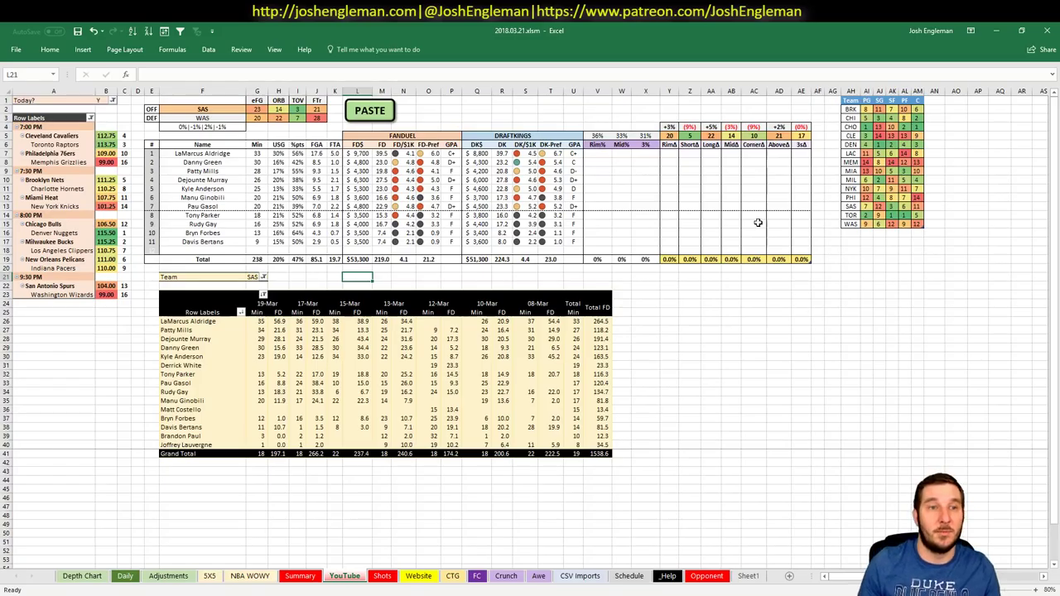
left_click(232, 111)
type("WAS")
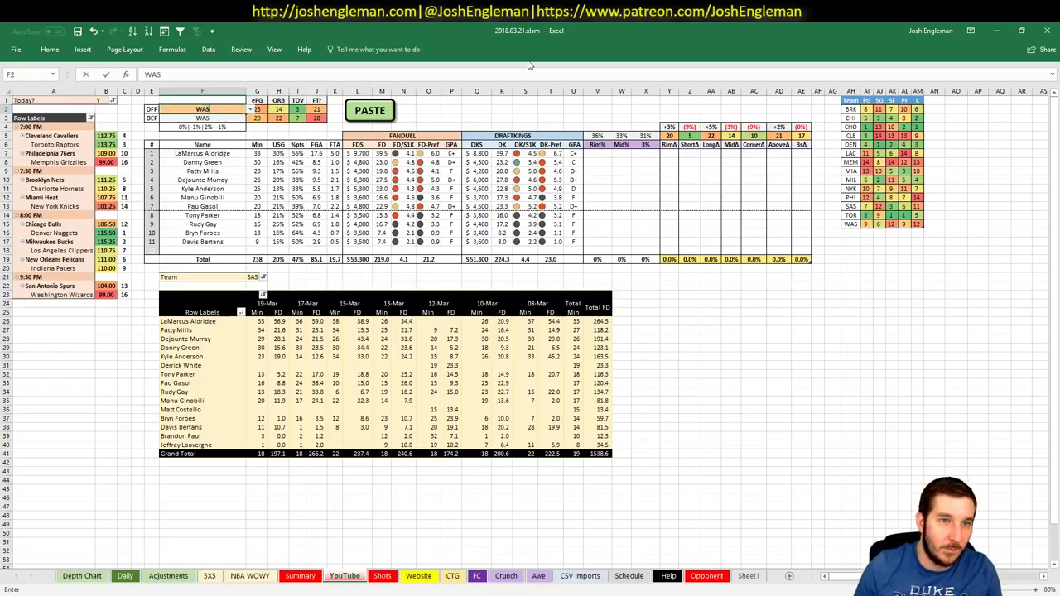
key("Escape")
- Set the game-log pivot table's Team filter to WAS
left_click(258, 277)
type("W")
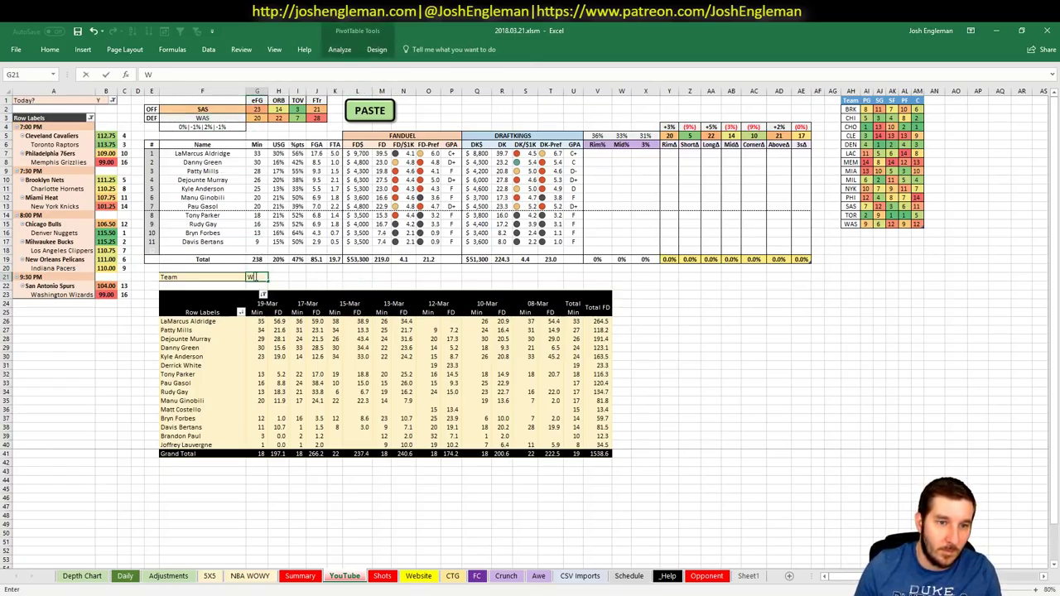
type("AS")
key("Return")
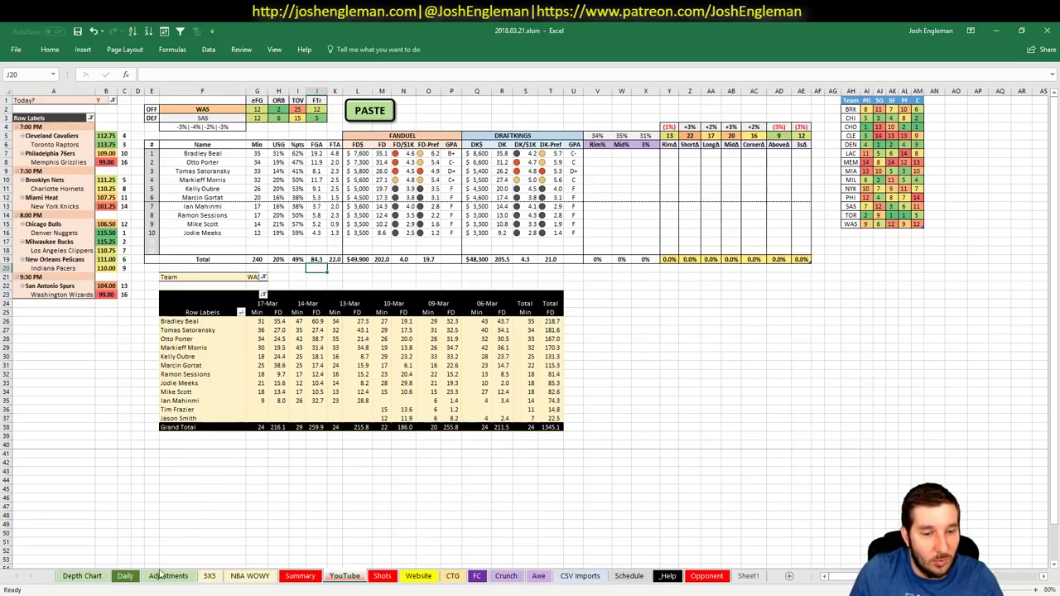
- Copy the player projections with the Daily sheet's copy macro and switch to the FantasyCruncher FanDuel NBA page in the browser
left_click(125, 576)
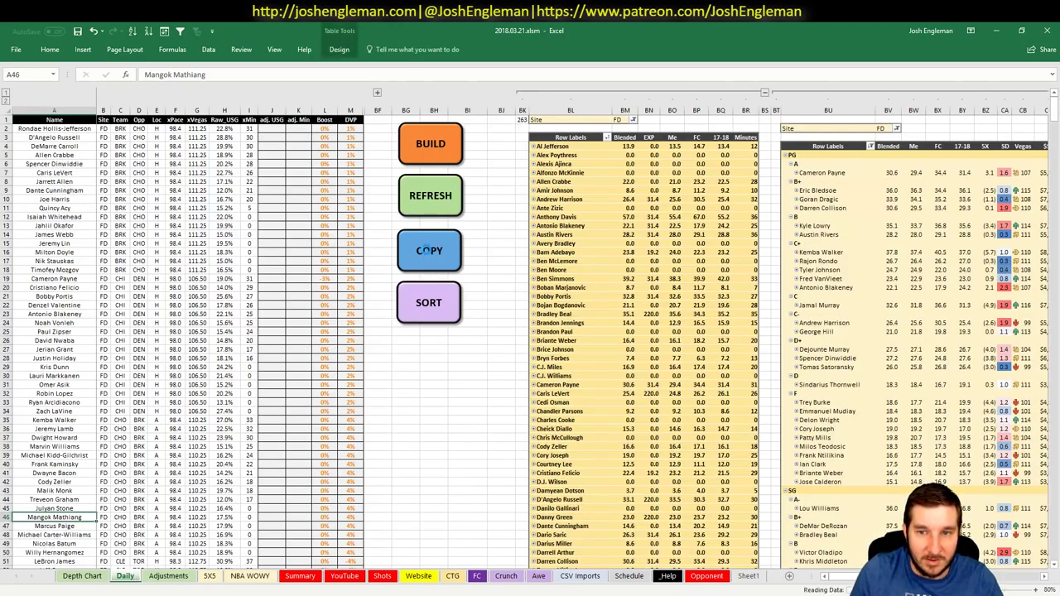
left_click(425, 250)
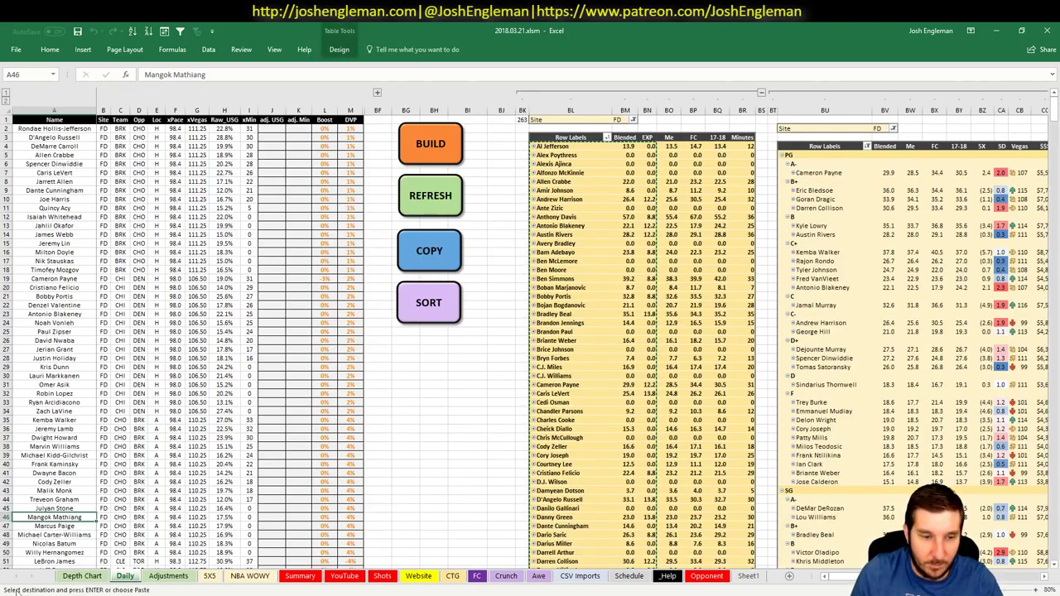
key("alt+Tab")
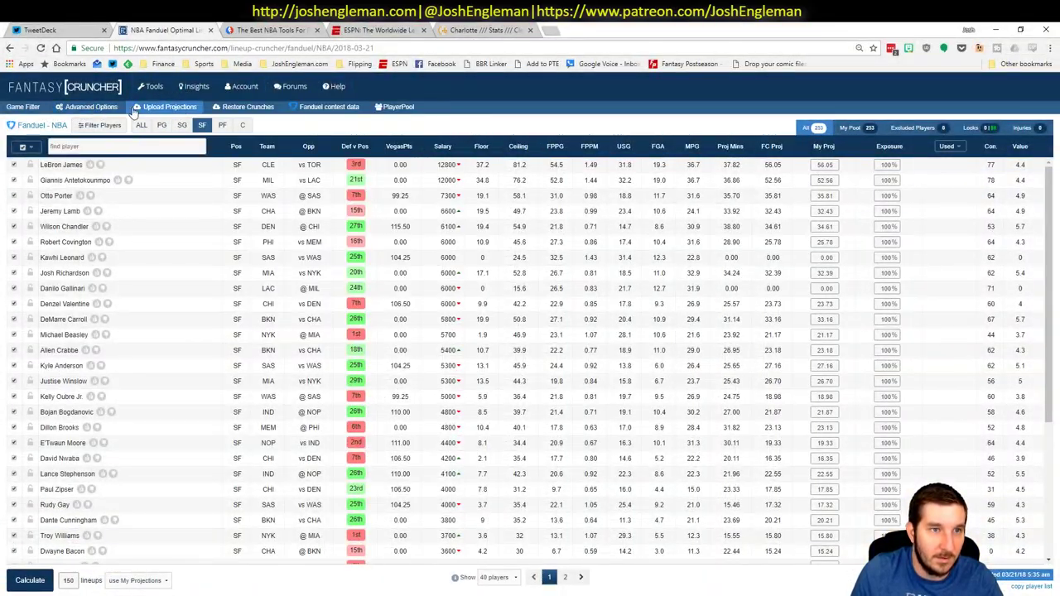
- Paste the copied player projections into the NBA FanDuel 2018-03-21 upload table, upload them, and return to the Lineup Cruncher
left_click(162, 110)
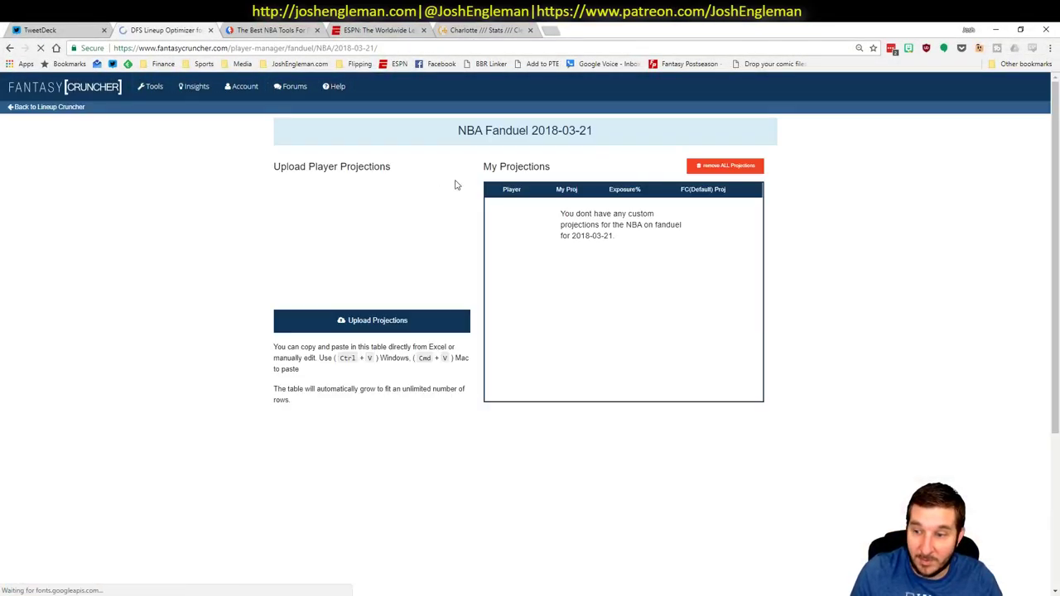
left_click(343, 208)
left_click(348, 199)
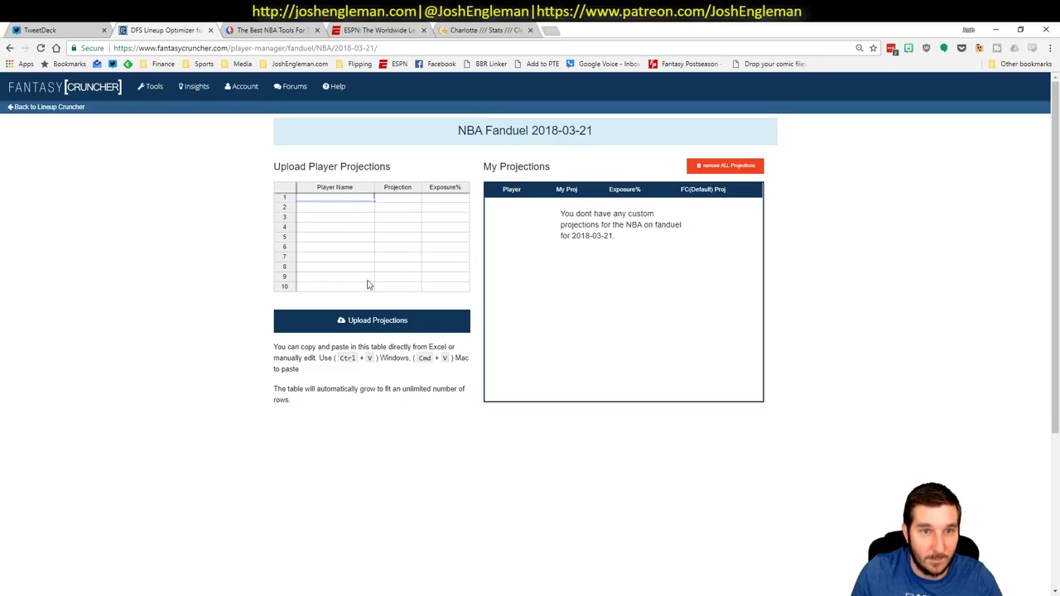
key("ctrl+v")
left_click(367, 323)
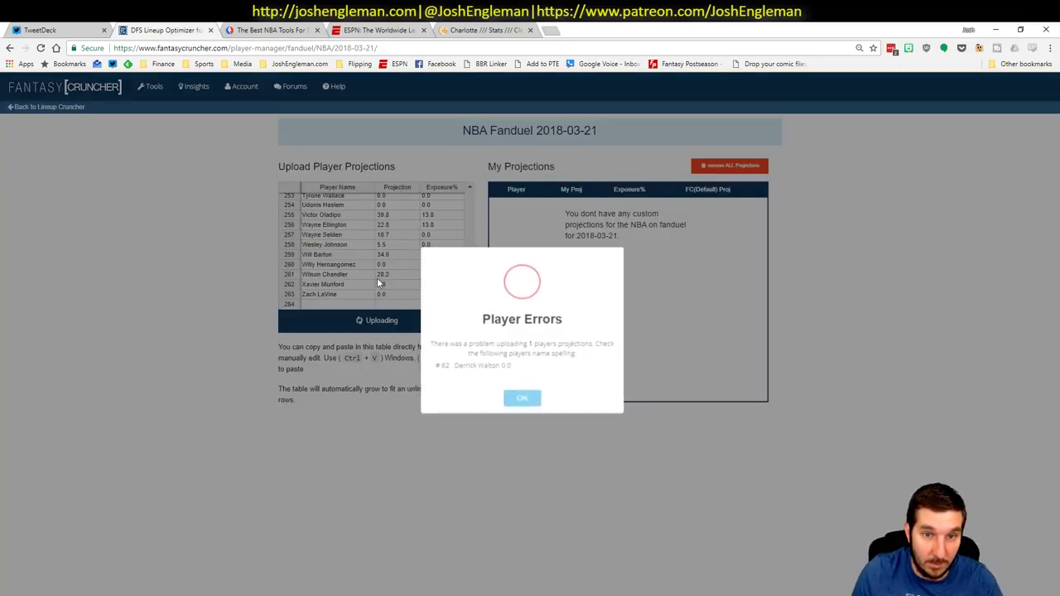
left_click(518, 402)
left_click(79, 107)
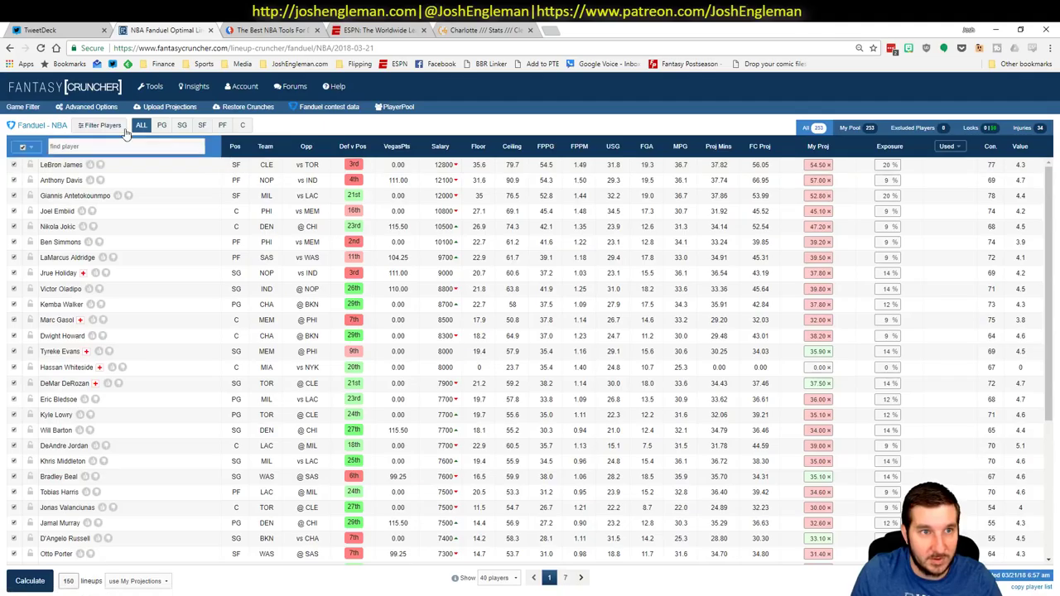
- Set the lineup randomness to 10% and apply the 100% global exposure to all players in the advanced options
left_click(98, 108)
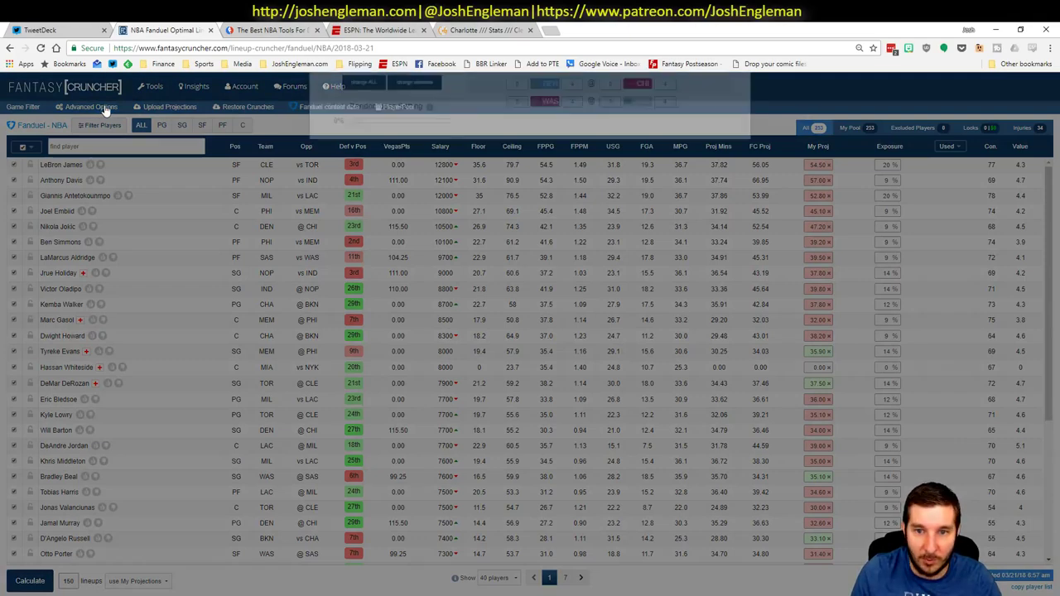
left_click_drag(352, 354, 365, 360)
left_click(372, 317)
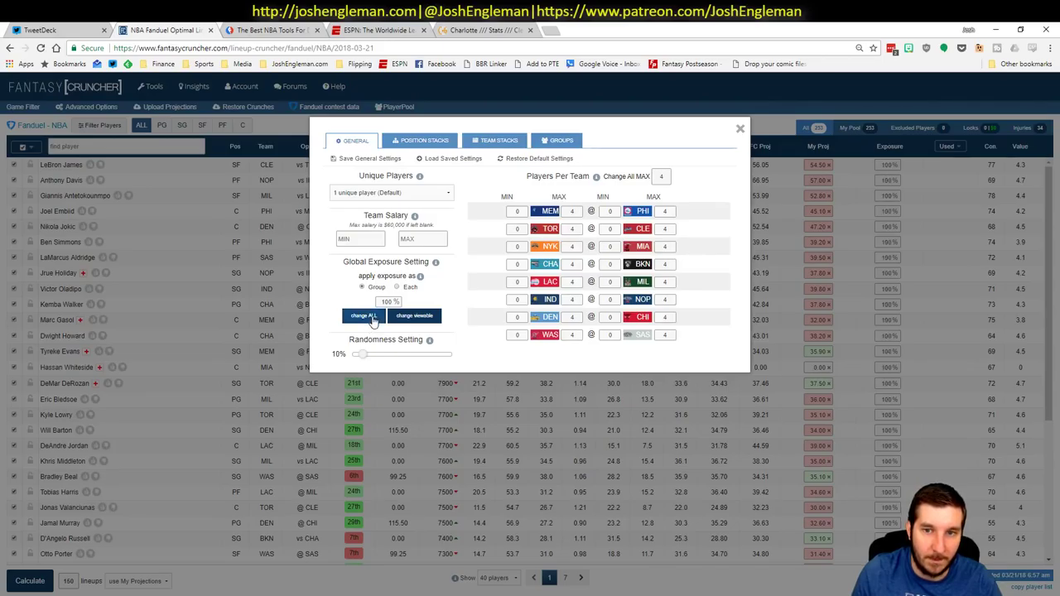
left_click(740, 130)
- Set the number of lineups to 100 and calculate them with the uploaded projections
double_click(69, 581)
type("100")
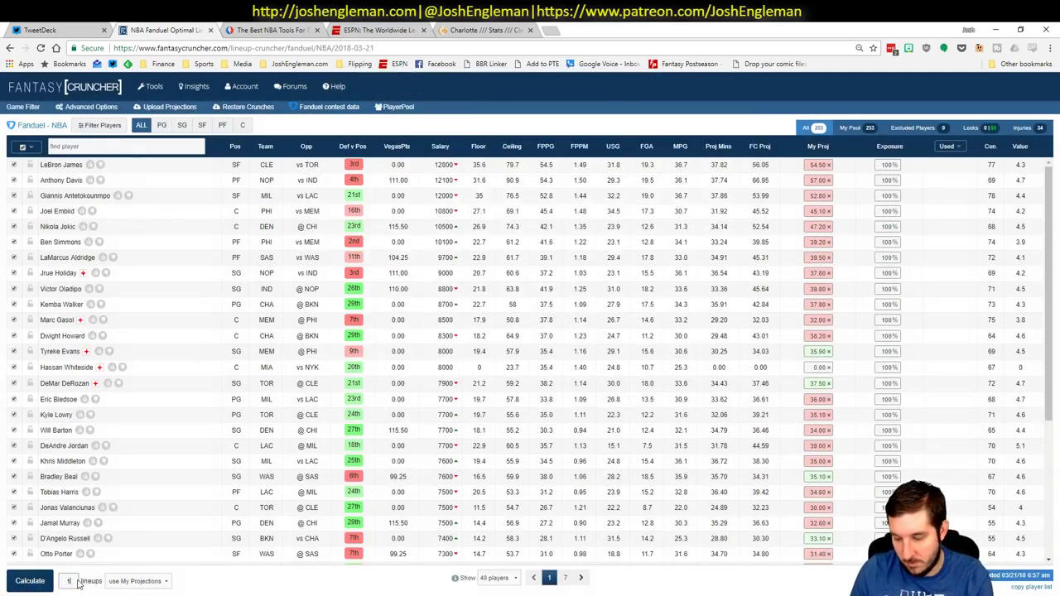
left_click(23, 582)
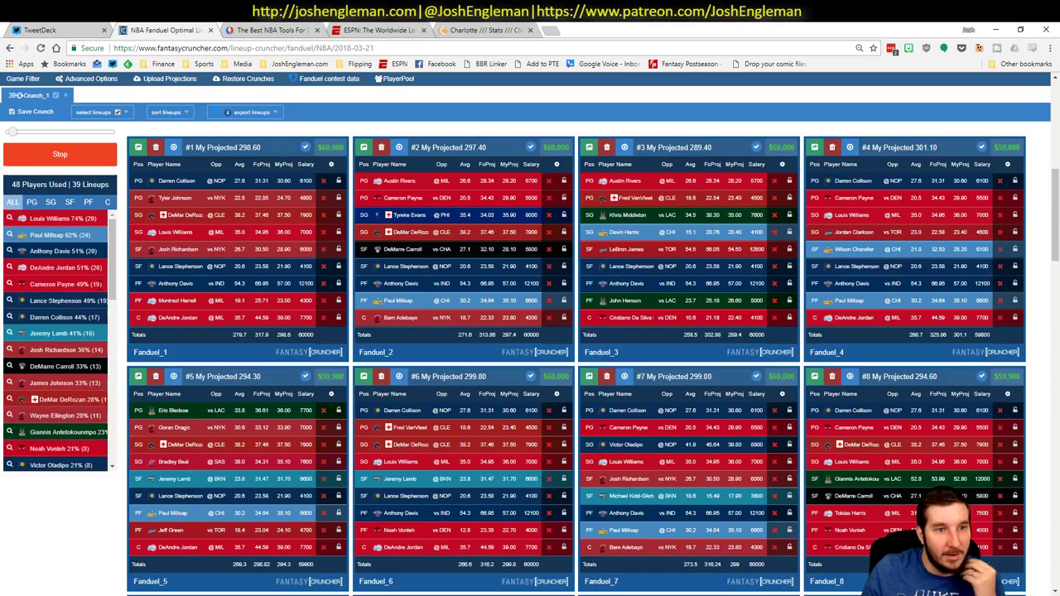
- Switch to the Excel workbook's YouTube sheet and set the game-log pivot table's Team filter to IND
key("alt+Tab")
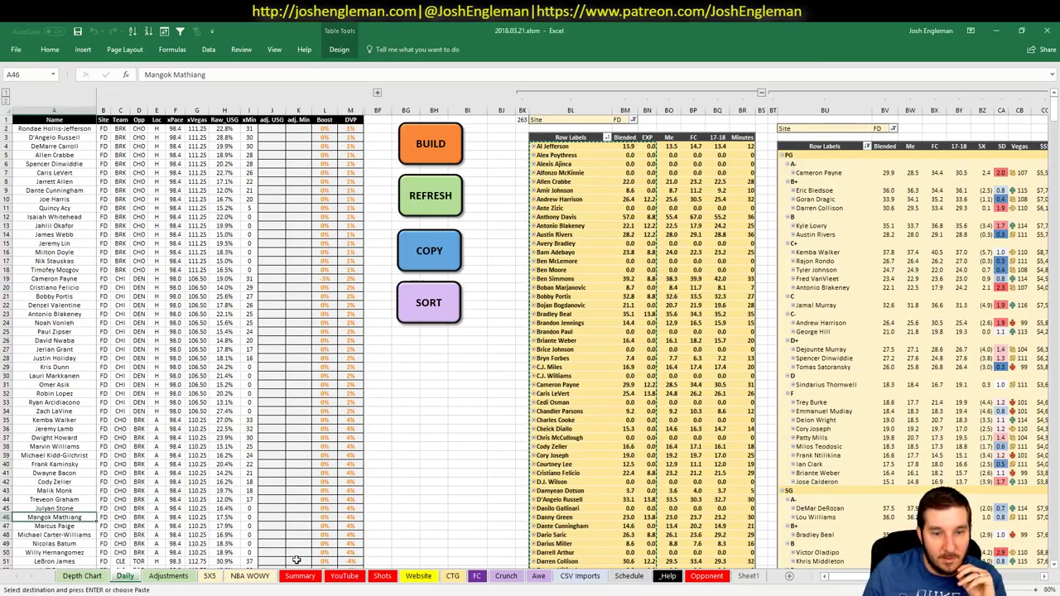
left_click(345, 575)
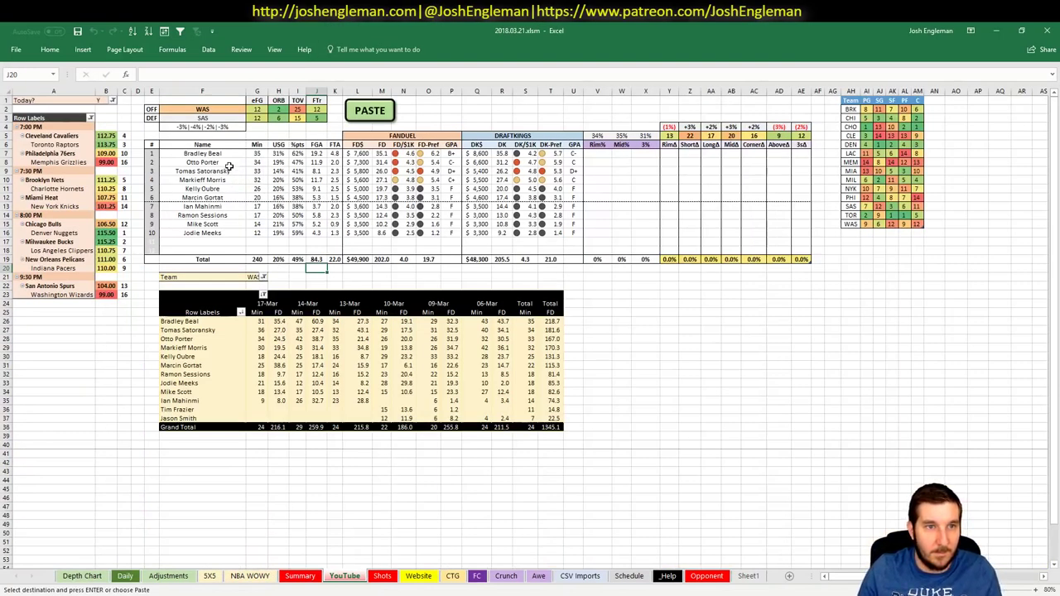
left_click(251, 277)
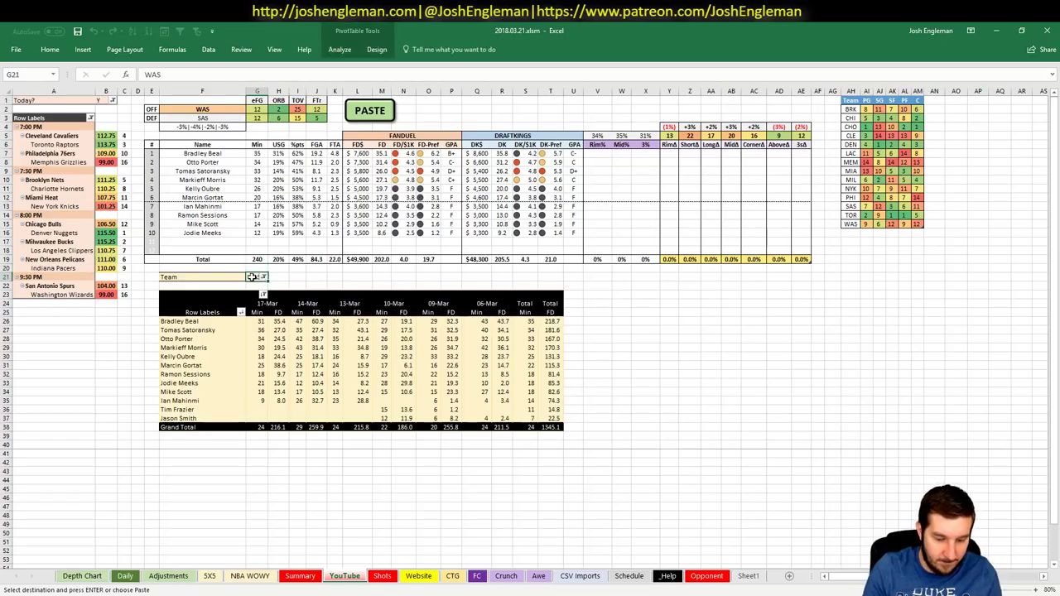
type("IND")
key("Return")
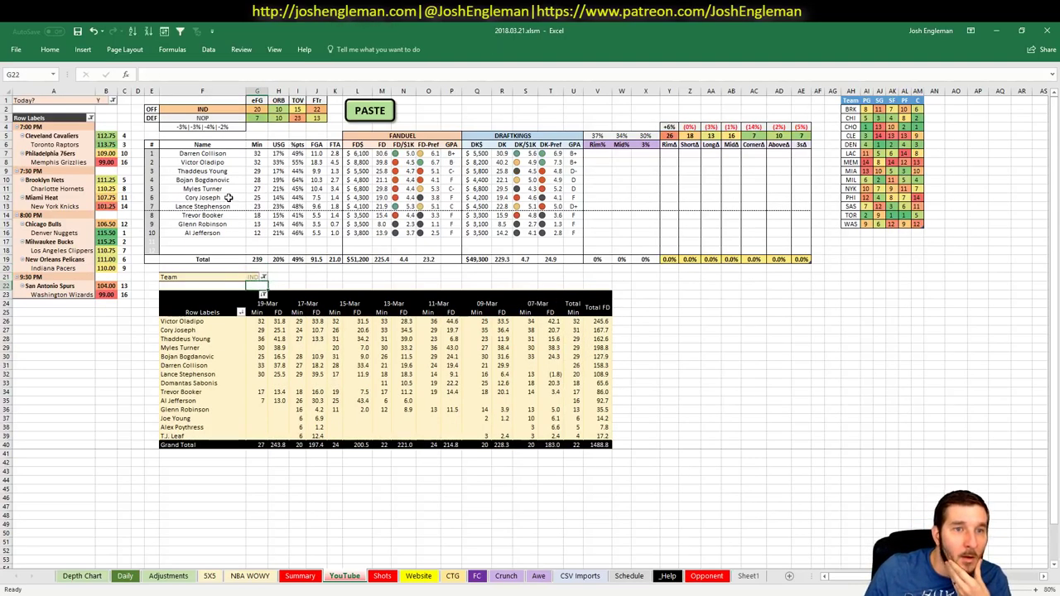
- Review Lance Stephenson's projection row and compare his projected minutes with his recent game-log minutes and FanDuel points
left_click_drag(220, 205, 334, 207)
left_click_drag(417, 205, 629, 207)
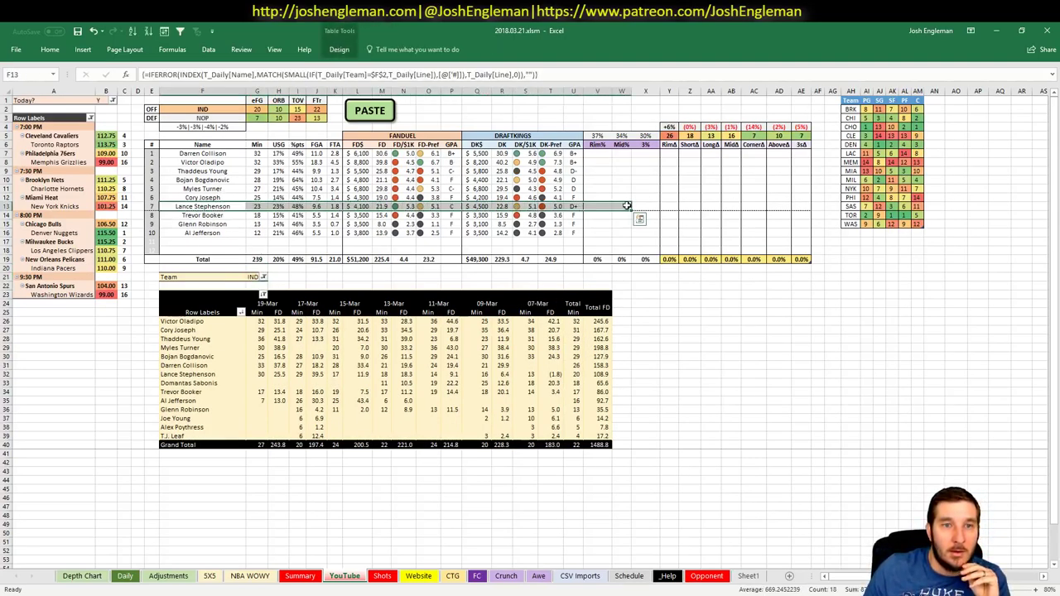
left_click(260, 374)
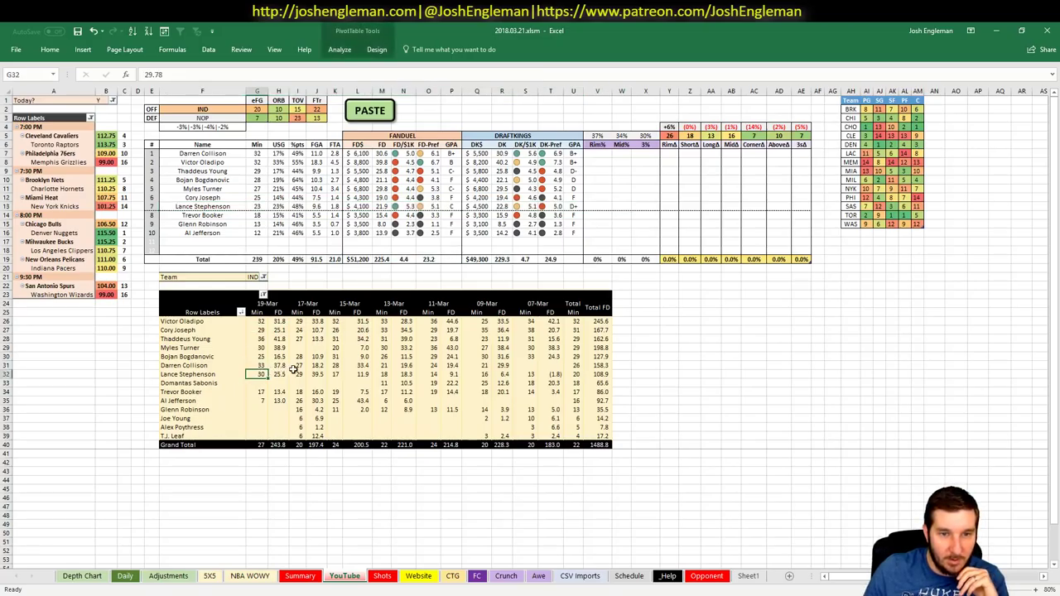
left_click(279, 374)
left_click(298, 375)
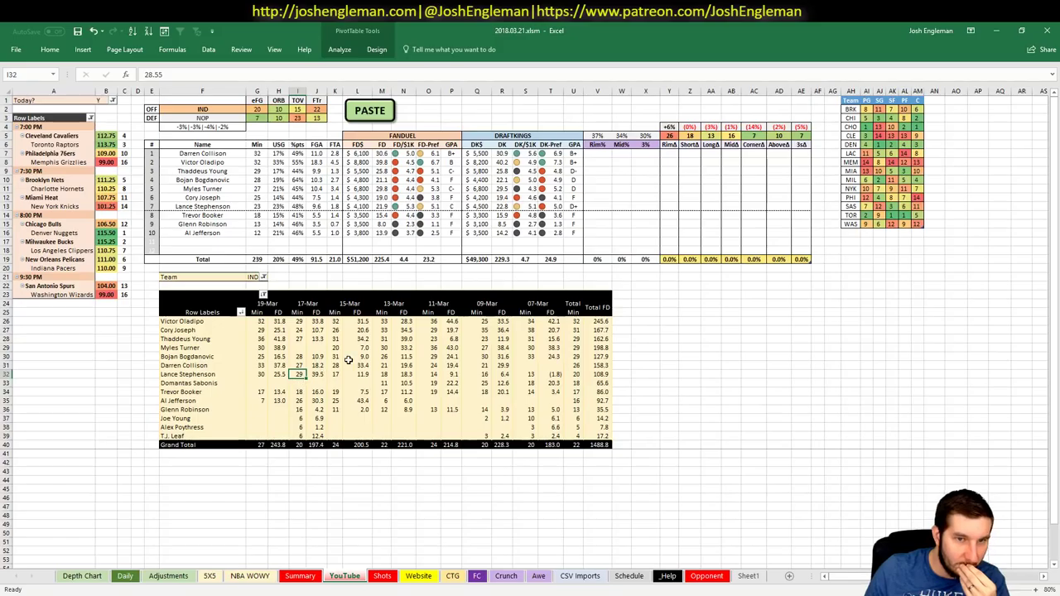
left_click(235, 207)
key("Right")
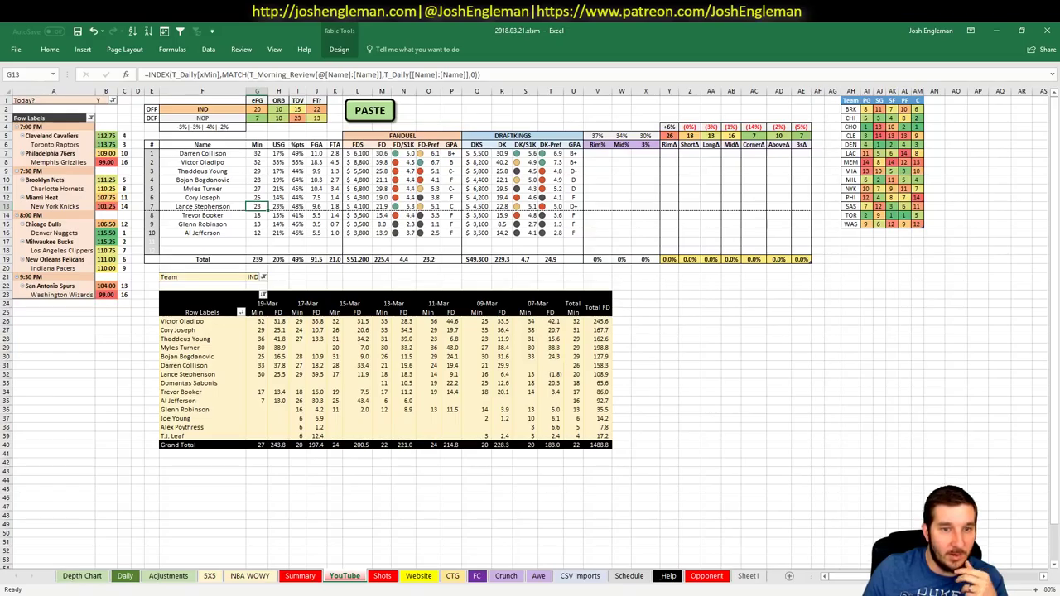
- Switch to FantasyCruncher in the browser and filter the calculated lineups to those containing Louis Williams
left_click(58, 542)
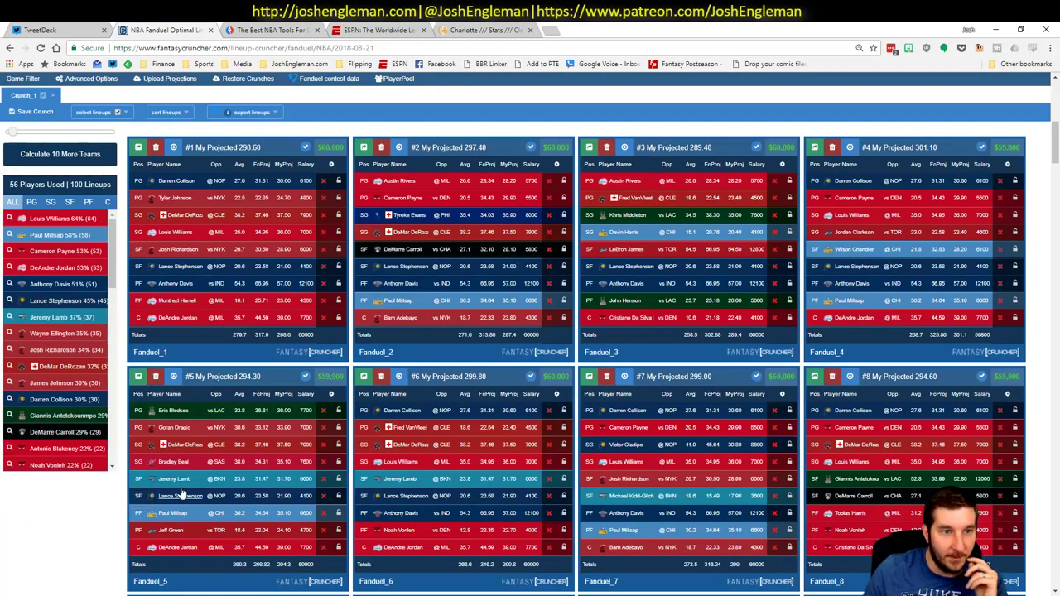
left_click(8, 218)
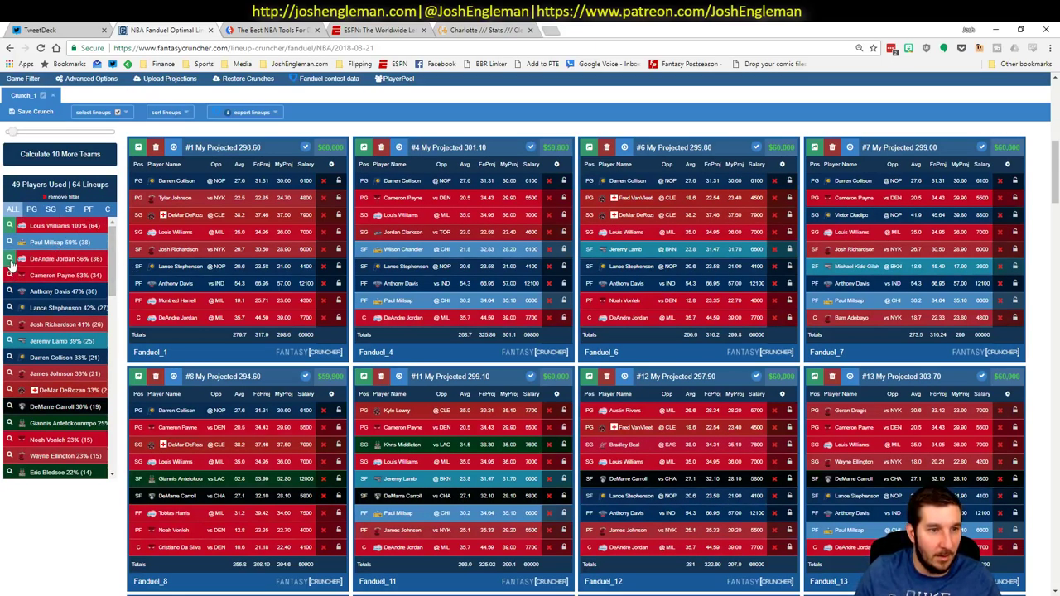
- Switch to the Excel workbook's Daily sheet and examine the position-grouped projections through the centers, including DeAndre Jordan's row
key("alt+Tab")
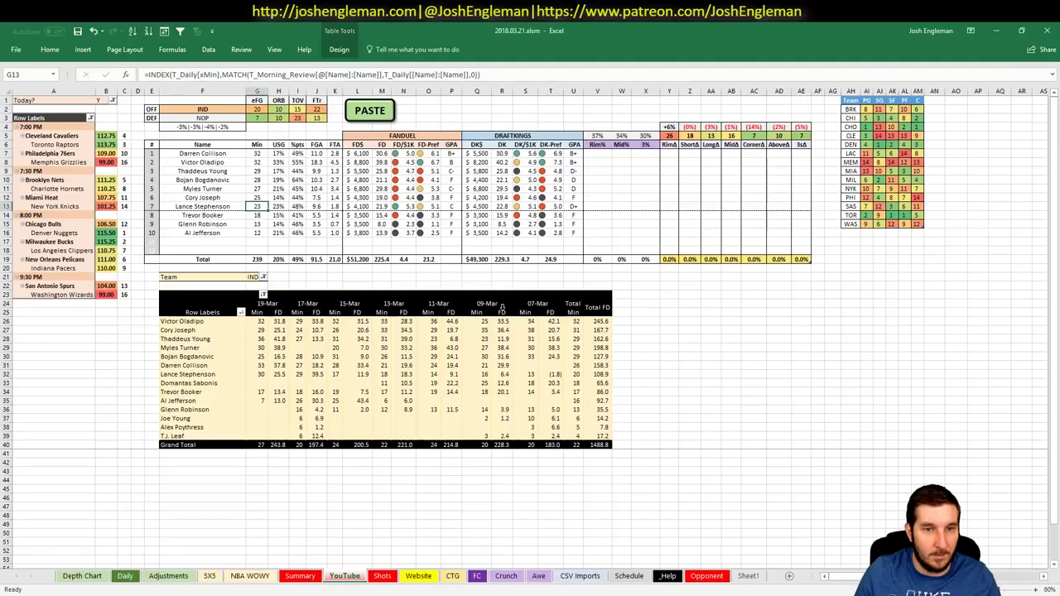
left_click(126, 577)
scroll(917, 473, "down", 15)
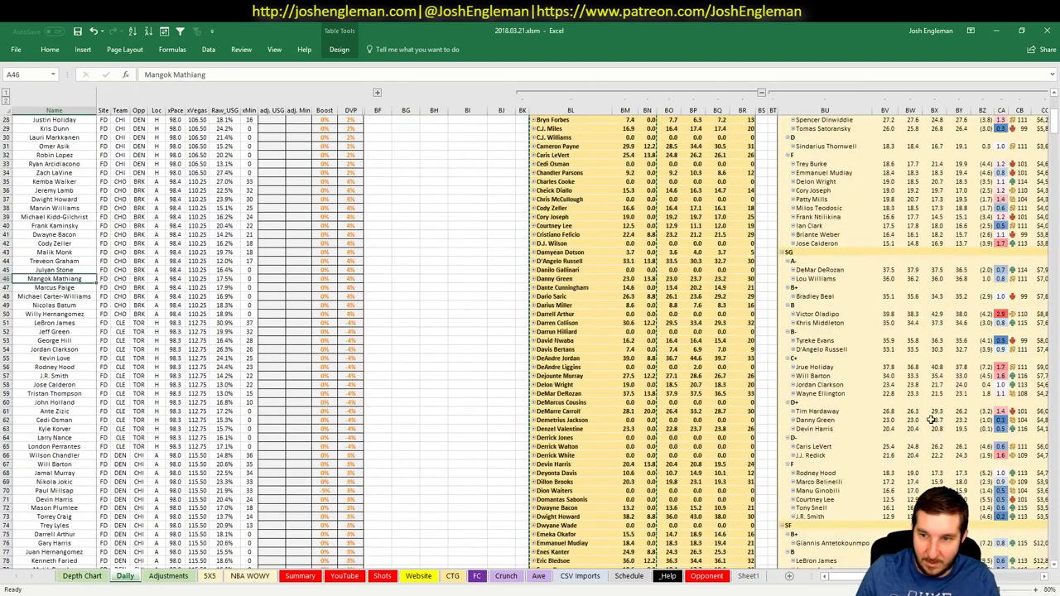
scroll(917, 473, "down", 5)
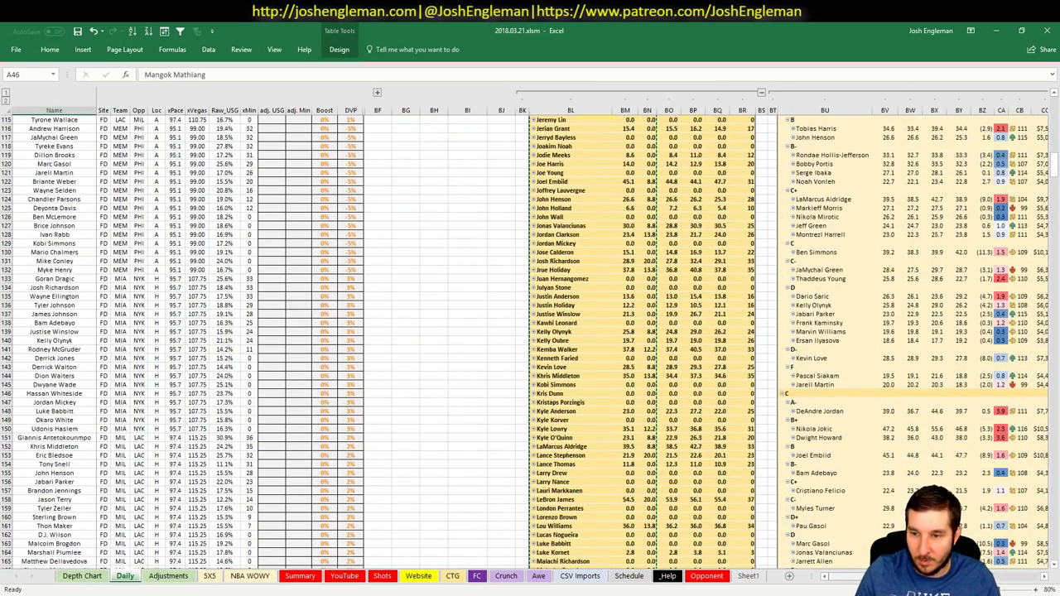
scroll(917, 473, "right", 5)
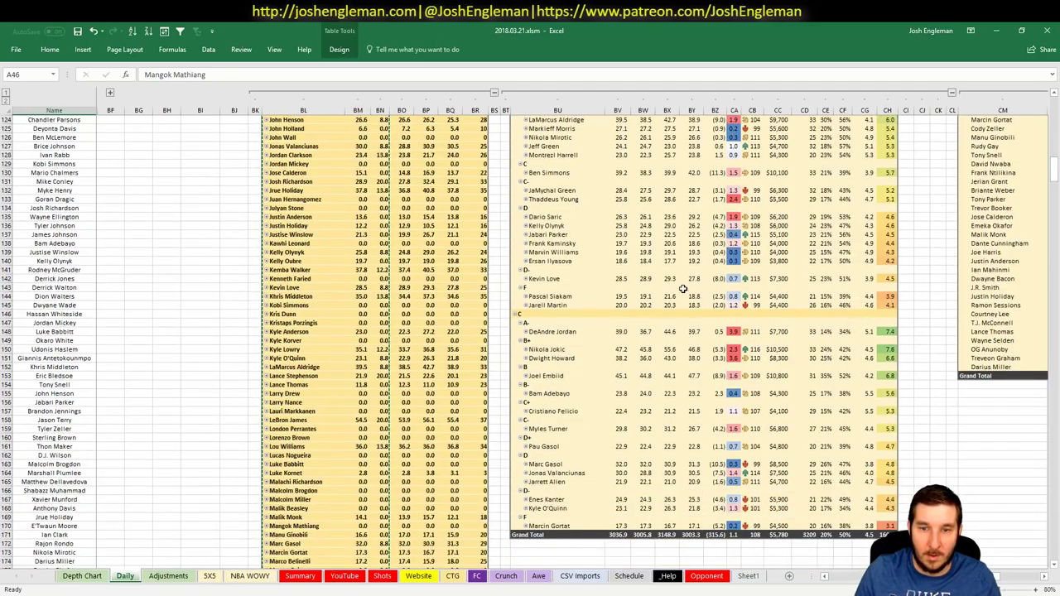
- Return to FantasyCruncher, narrow the lineups to those also containing DeAndre Jordan and James Johnson, and list their point guards
key("alt+Tab")
left_click(11, 259)
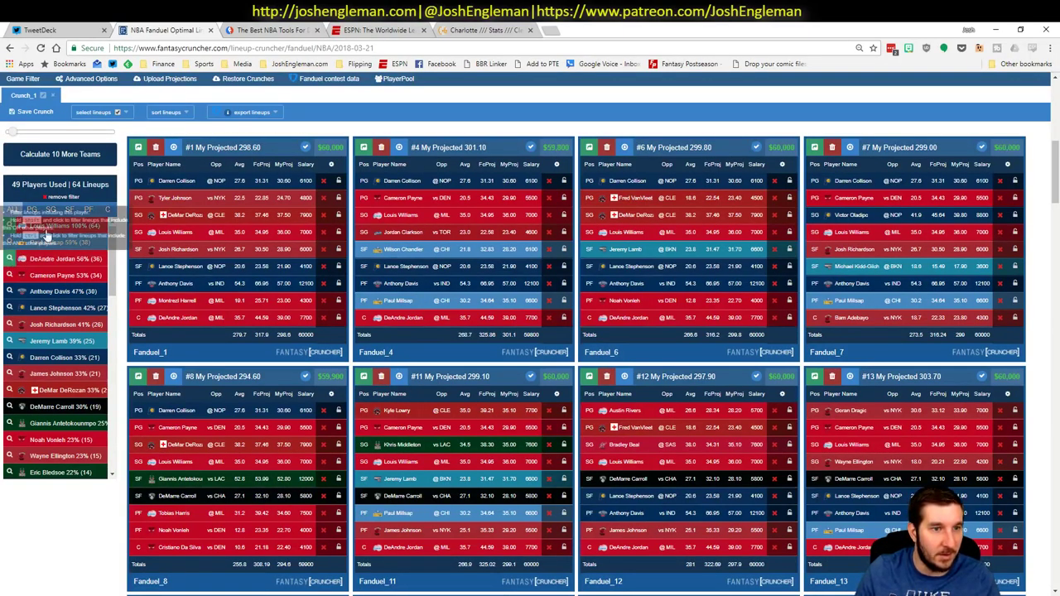
left_click(86, 212)
left_click(10, 259)
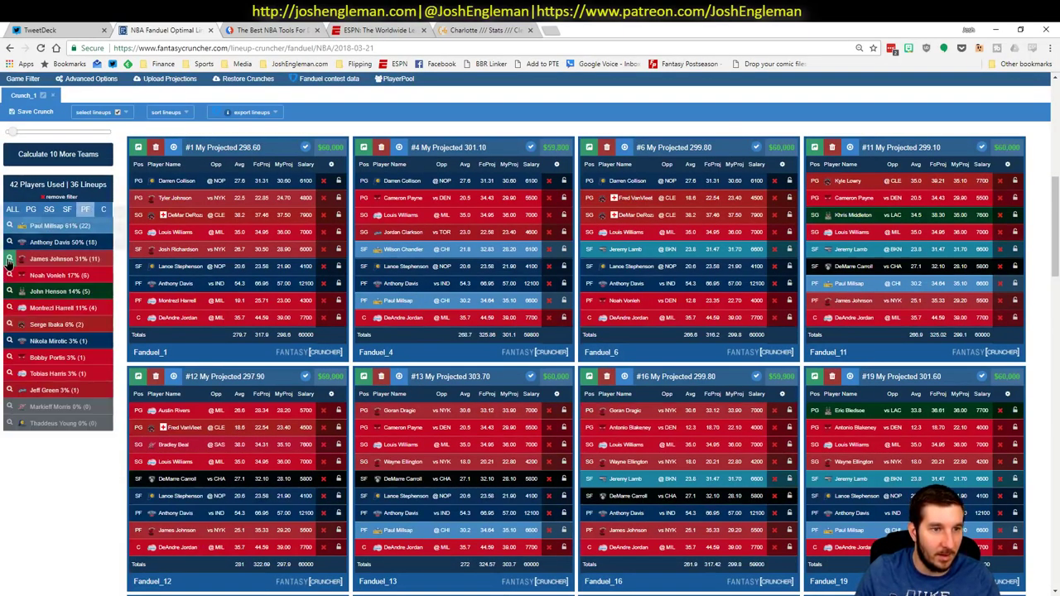
left_click(31, 210)
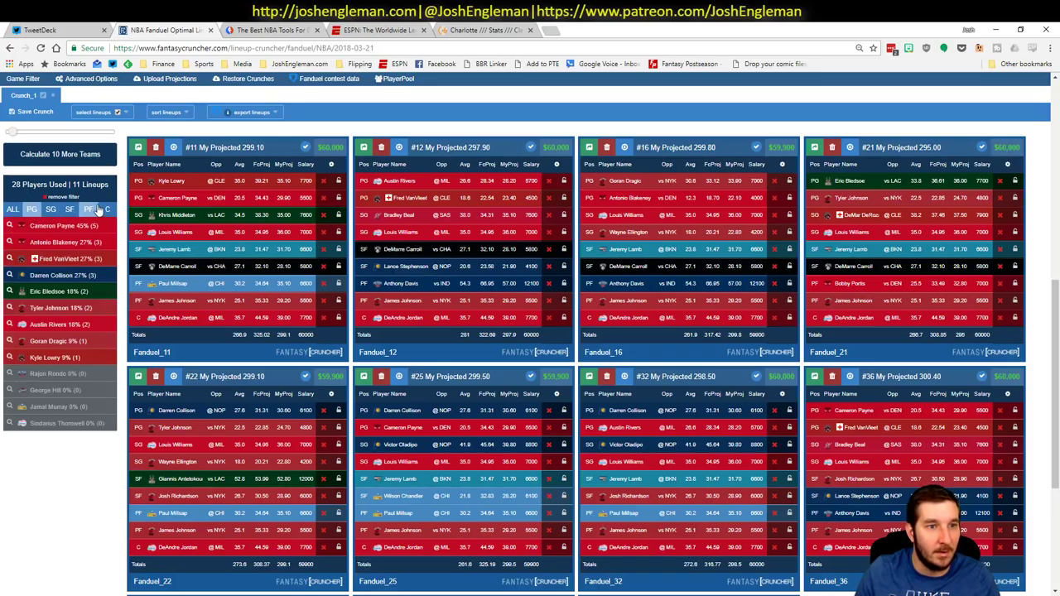